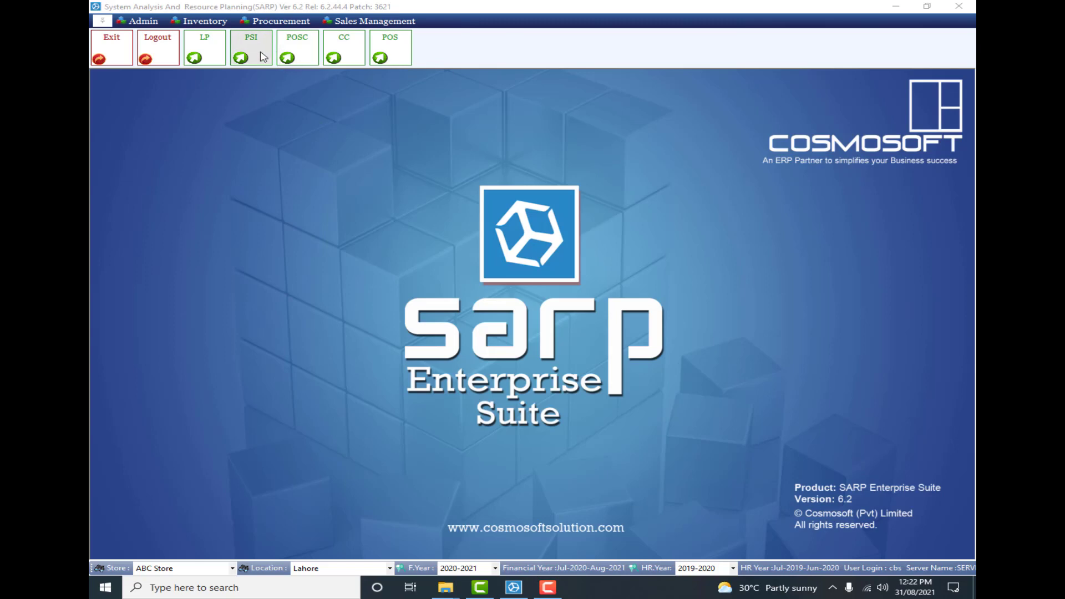
- Open the POS sale invoice form and reposition its window slightly higher on the workspace
{"action": "left_click", "coordinate": [343, 22]}
{"action": "mouse_move", "coordinate": [375, 51]}
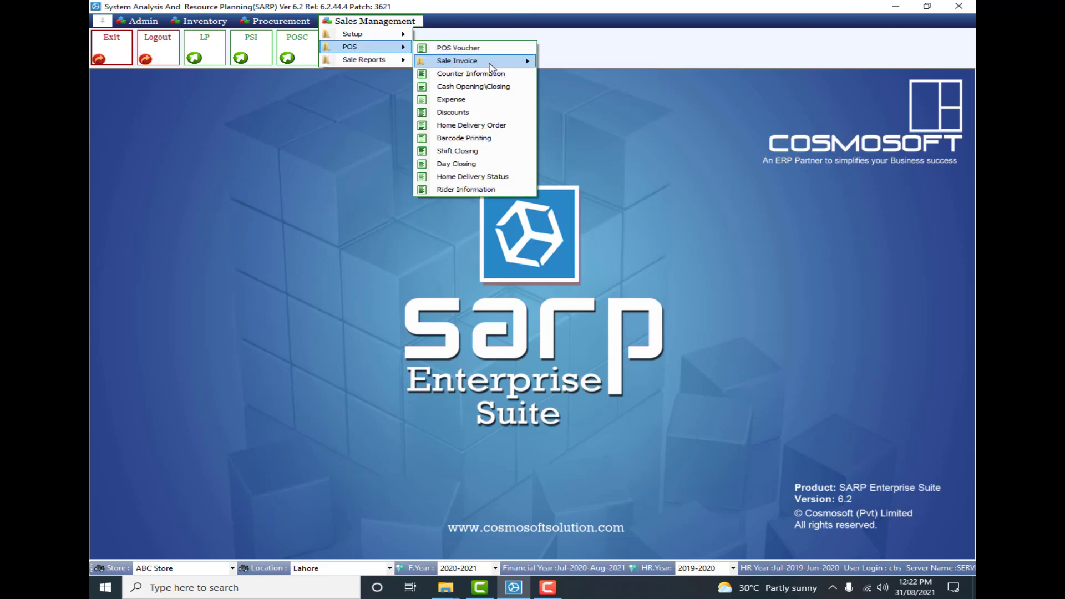
{"action": "mouse_move", "coordinate": [503, 62]}
{"action": "left_click", "coordinate": [563, 75]}
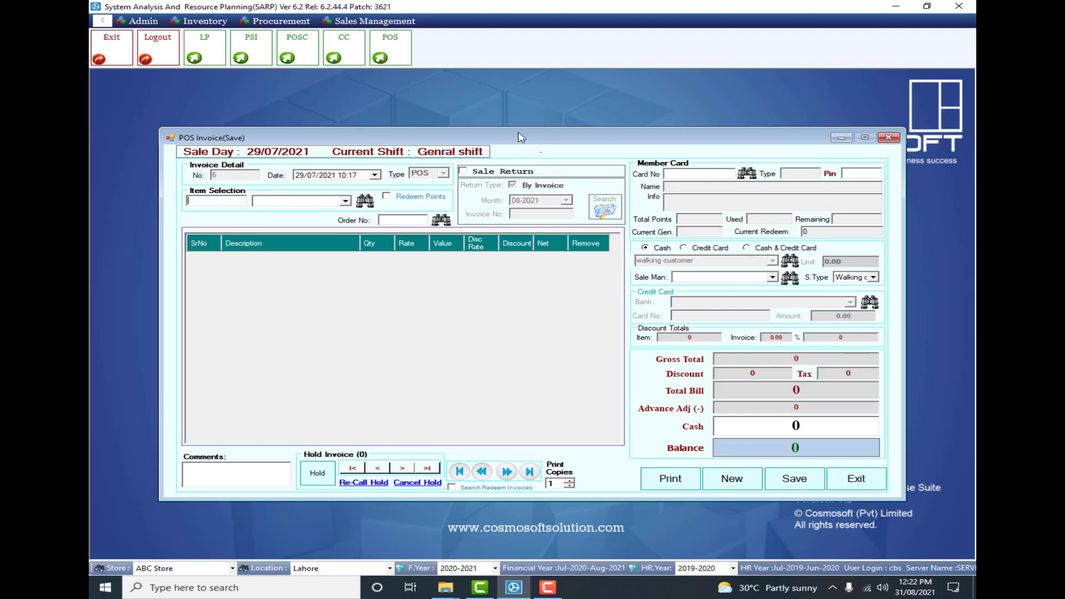
{"action": "left_click_drag", "start_coordinate": [519, 133], "coordinate": [522, 111]}
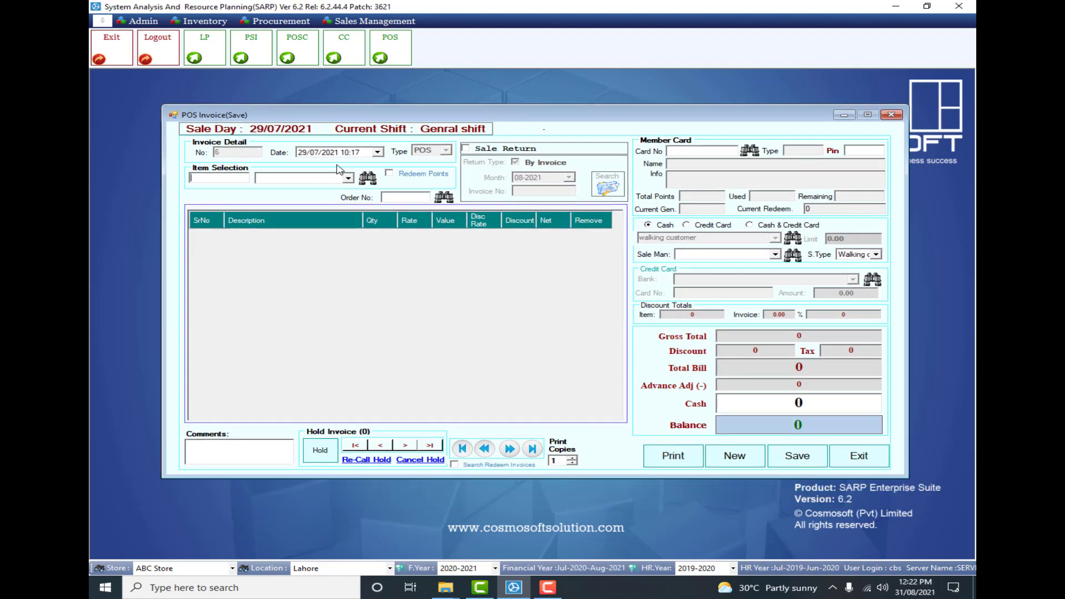
- Look up items by title with "kur" and add KurKurey Red Chilli to the invoice
{"action": "left_click", "coordinate": [224, 177]}
{"action": "left_click", "coordinate": [367, 179]}
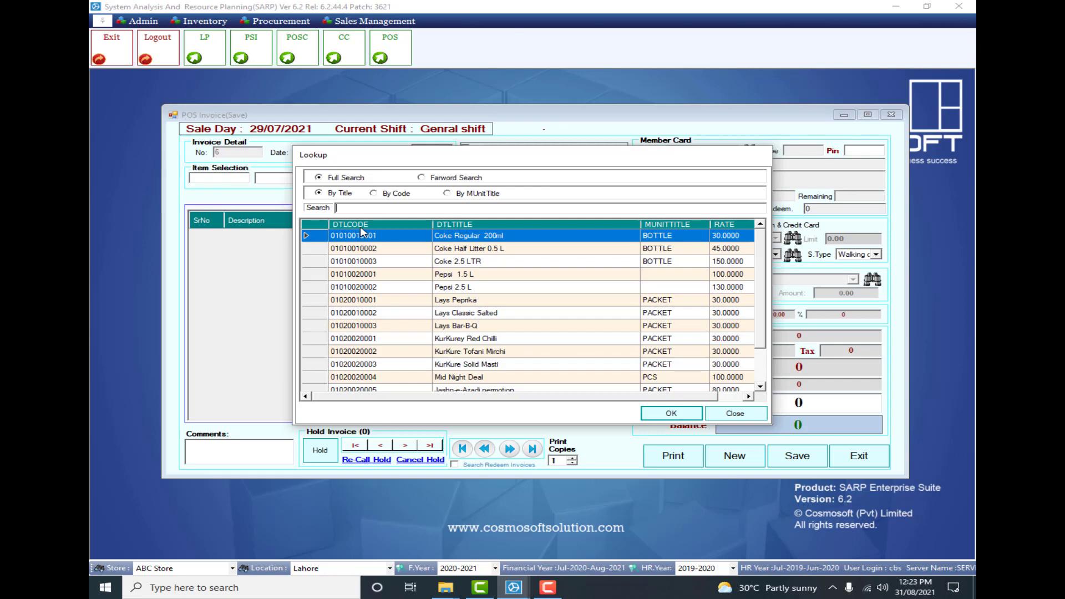
{"action": "type", "text": "kur"}
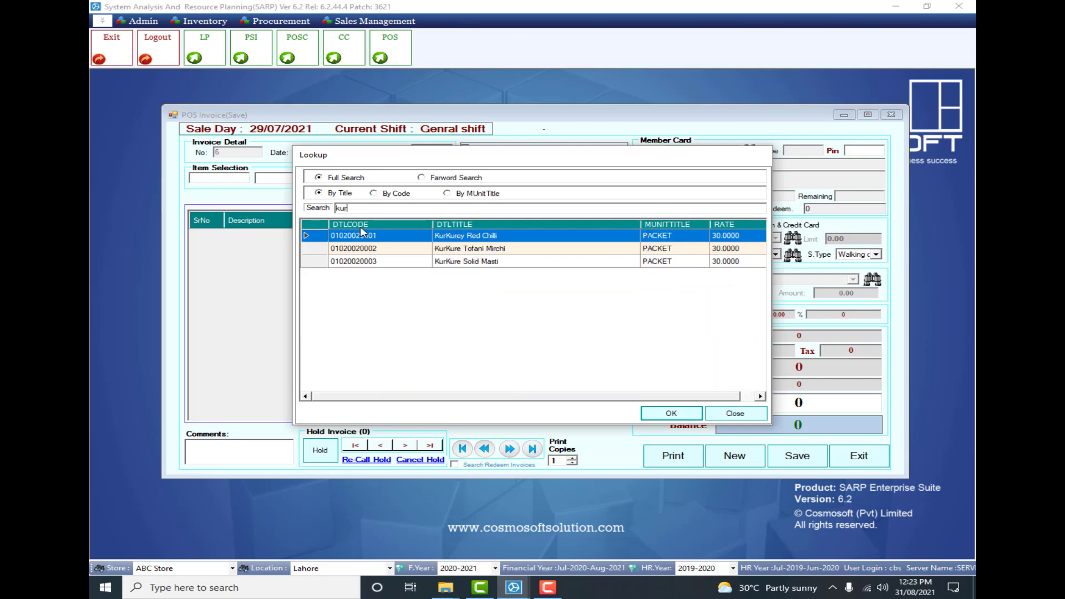
{"action": "double_click", "coordinate": [362, 235]}
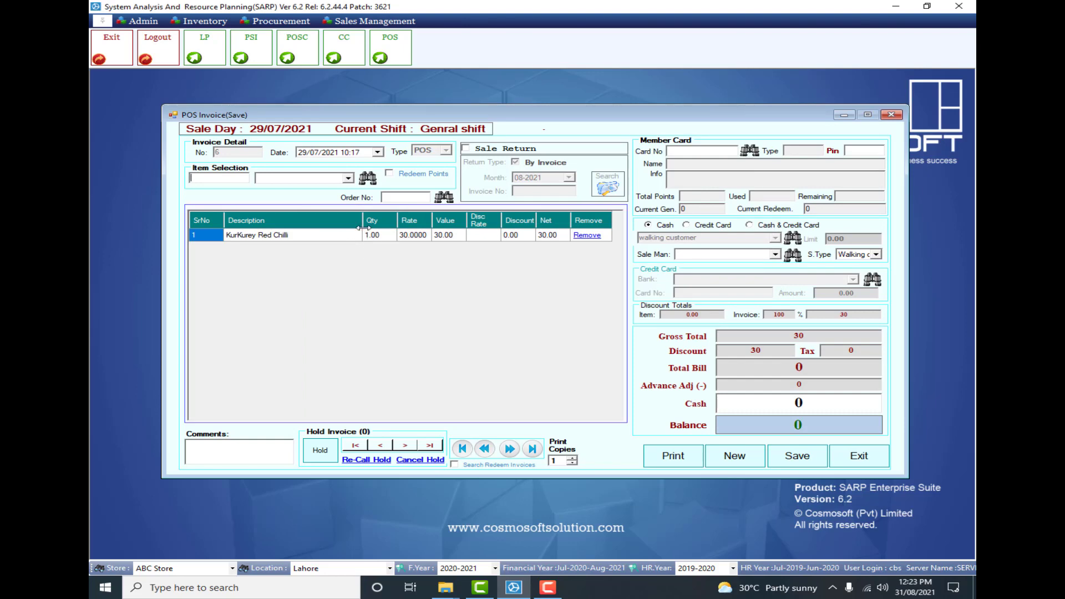
- Set the KurKurey Red Chilli quantity to 5 on the invoice
{"action": "left_click", "coordinate": [382, 237]}
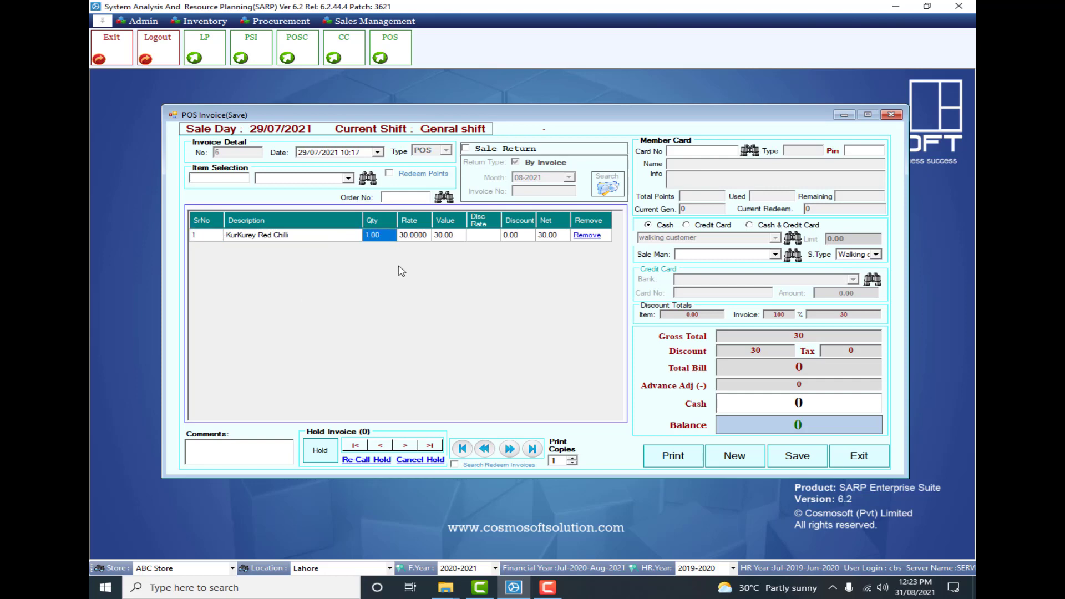
{"action": "key", "text": "plus"}
{"action": "key", "text": "plus"}
{"action": "key", "text": "plus"}
{"action": "key", "text": "plus"}
{"action": "type", "text": "5"}
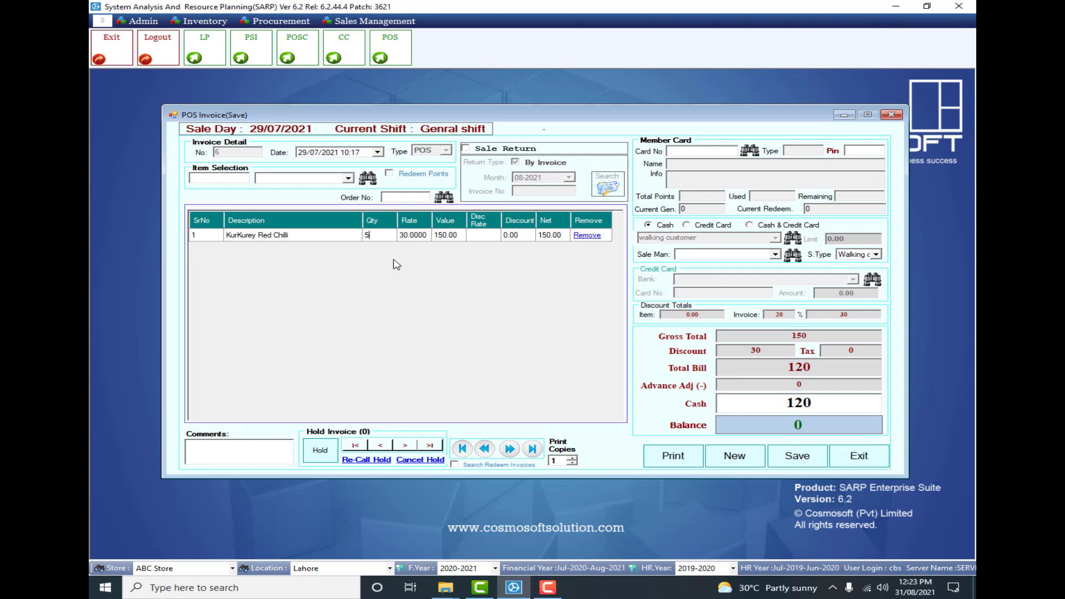
{"action": "key", "text": "Tab"}
{"action": "left_click", "coordinate": [476, 239]}
{"action": "left_click", "coordinate": [528, 236]}
- Add Lays Peprika to the invoice from the item lookup with a quantity of 5
{"action": "left_click", "coordinate": [370, 183]}
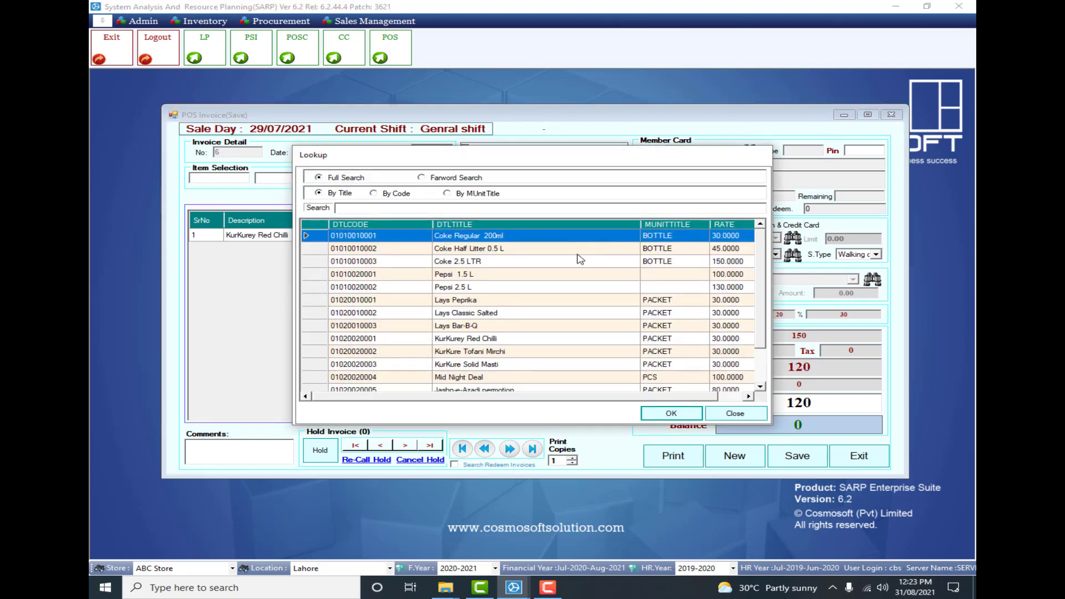
{"action": "double_click", "coordinate": [472, 304]}
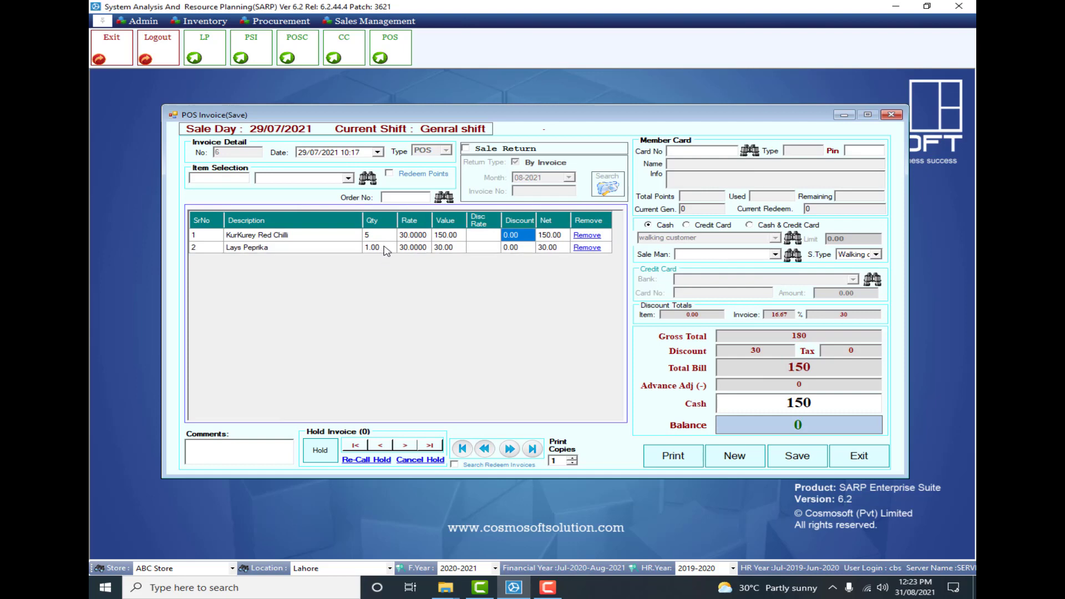
{"action": "left_click", "coordinate": [387, 251]}
{"action": "type", "text": "5"}
{"action": "key", "text": "Return"}
{"action": "key", "text": "Tab"}
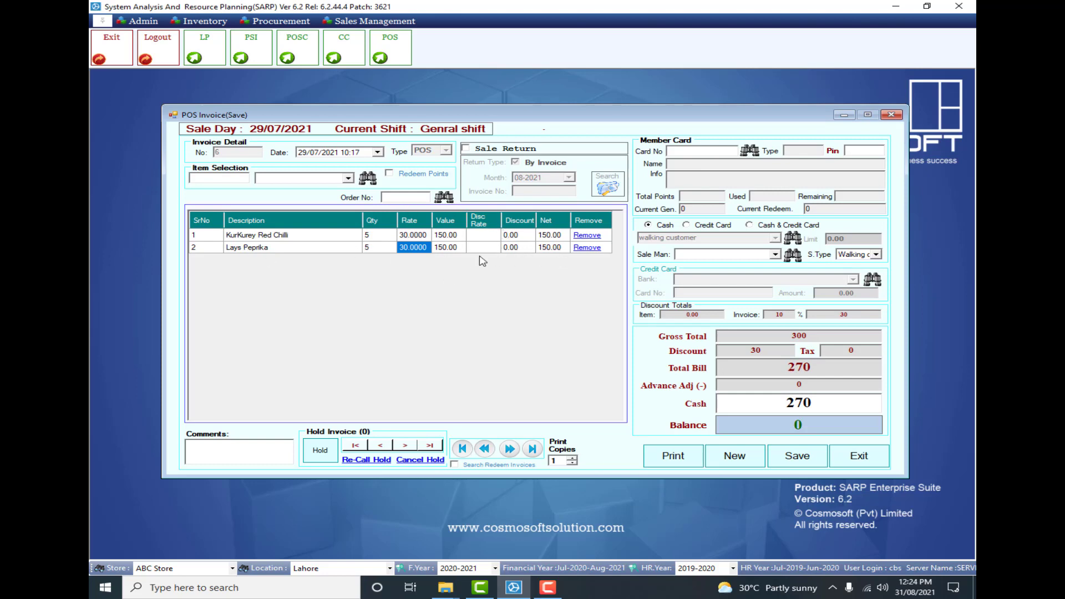
- Remove the Lays Peprika line from the invoice
{"action": "left_click", "coordinate": [588, 247]}
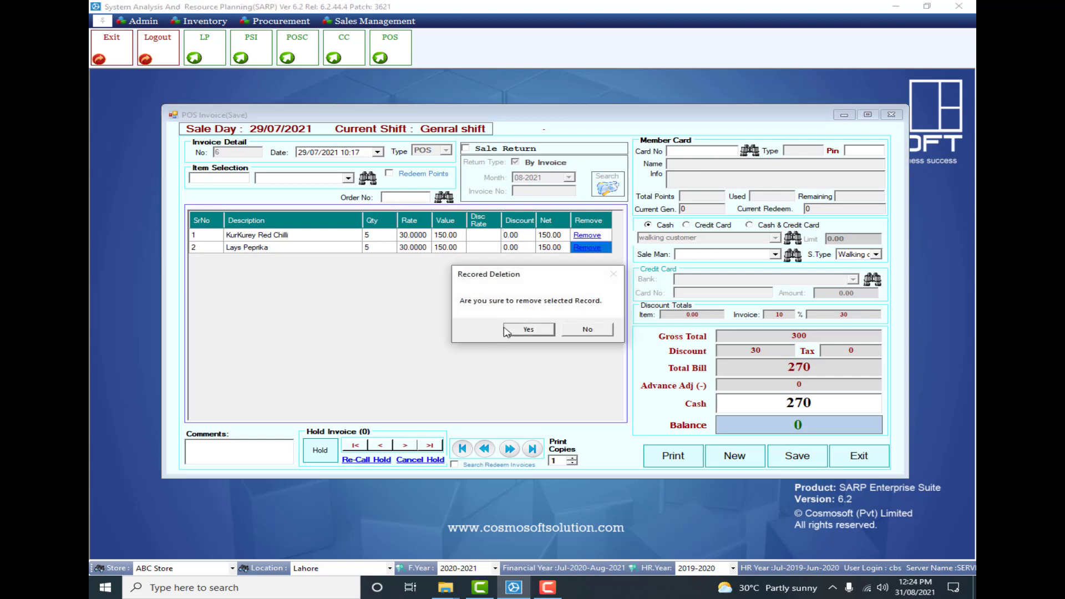
{"action": "left_click", "coordinate": [529, 330]}
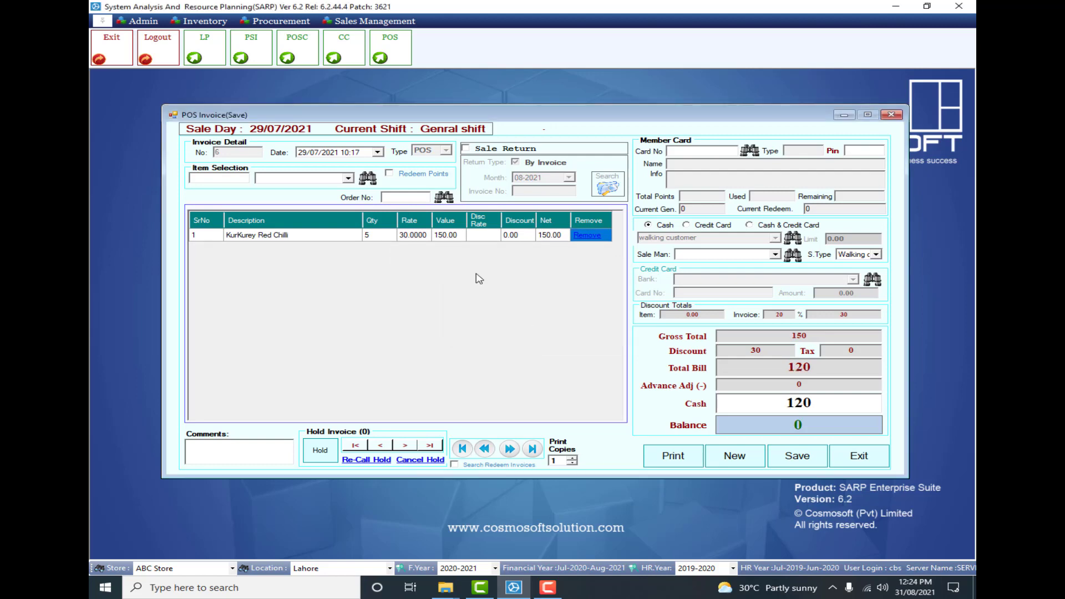
- Add Coke Half Litter 0.5 L to the invoice from the item lookup with a quantity of 4
{"action": "left_click", "coordinate": [367, 178]}
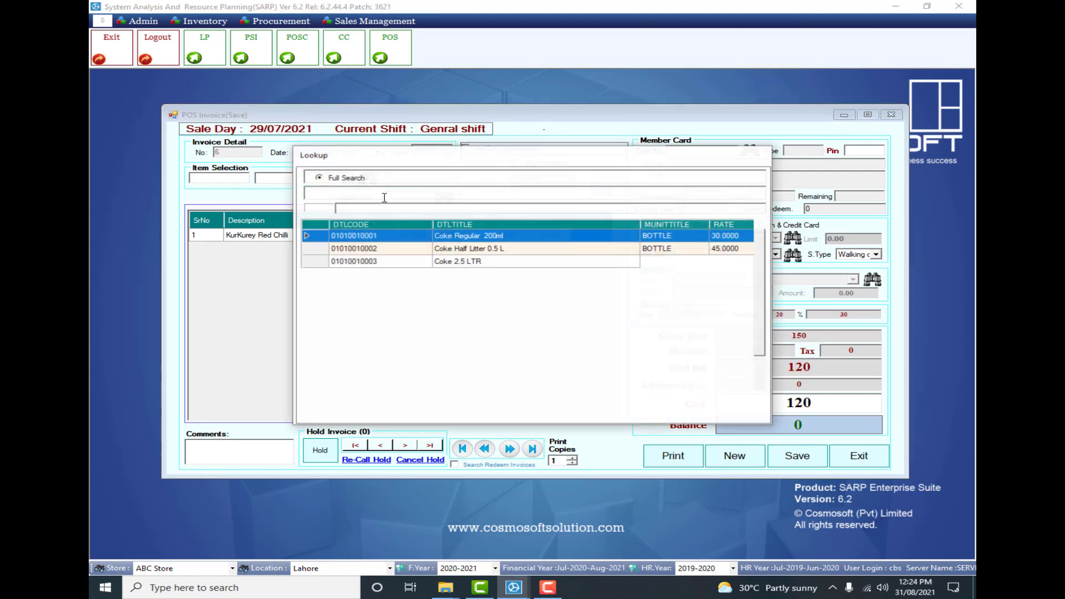
{"action": "left_click", "coordinate": [470, 252]}
{"action": "double_click", "coordinate": [470, 255]}
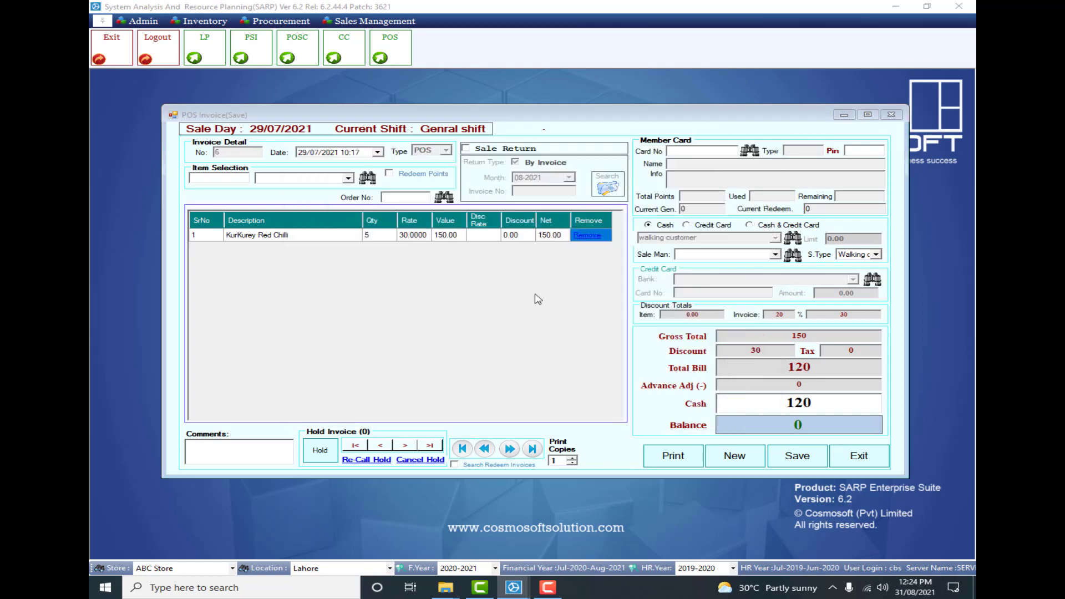
{"action": "left_click", "coordinate": [375, 249]}
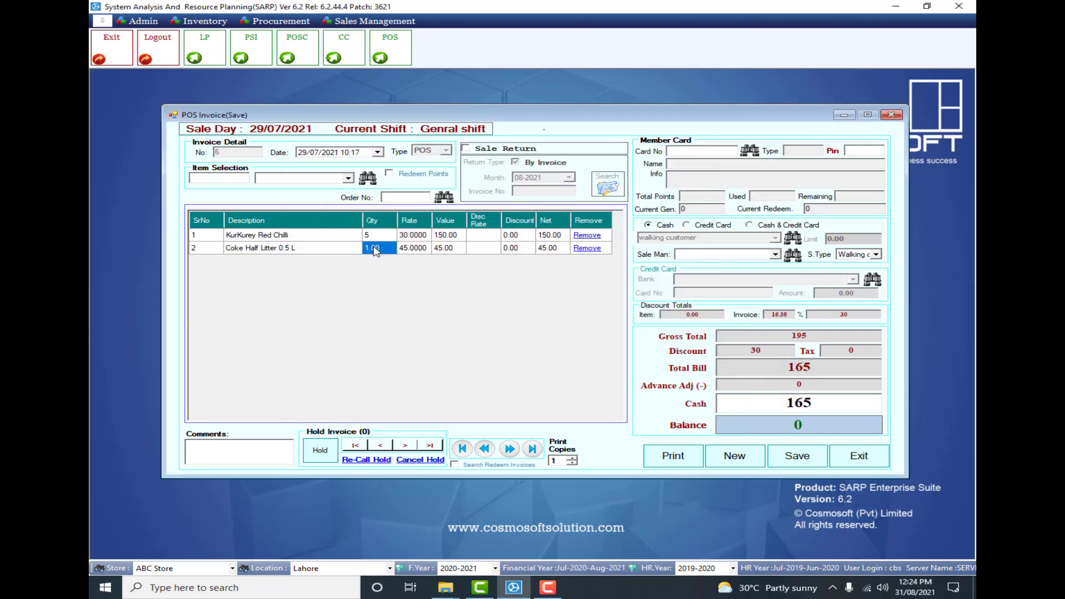
{"action": "type", "text": "4"}
{"action": "key", "text": "Tab"}
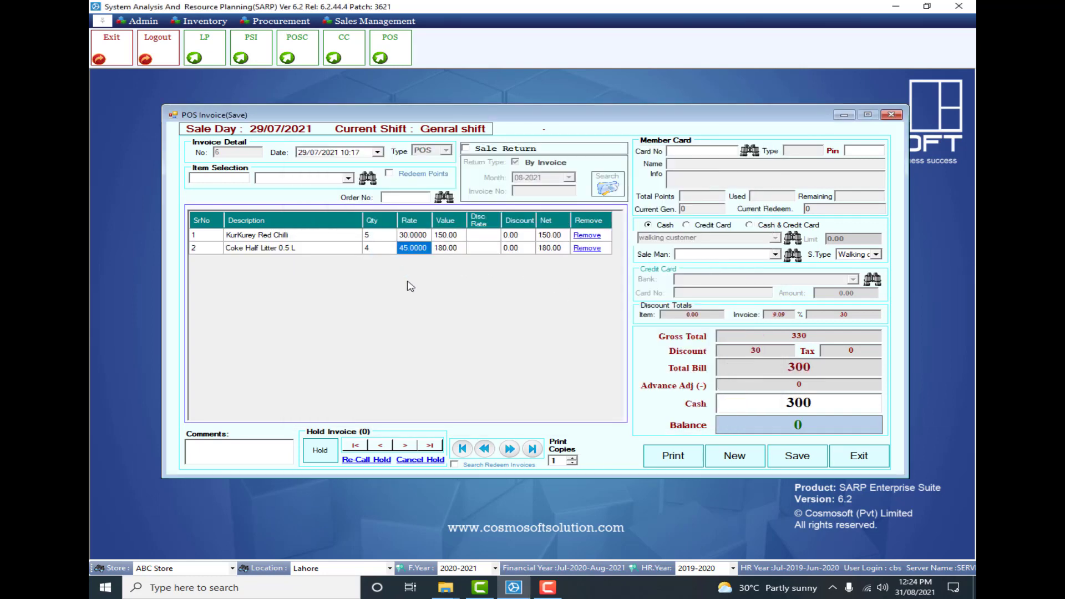
{"action": "left_click", "coordinate": [548, 587]}
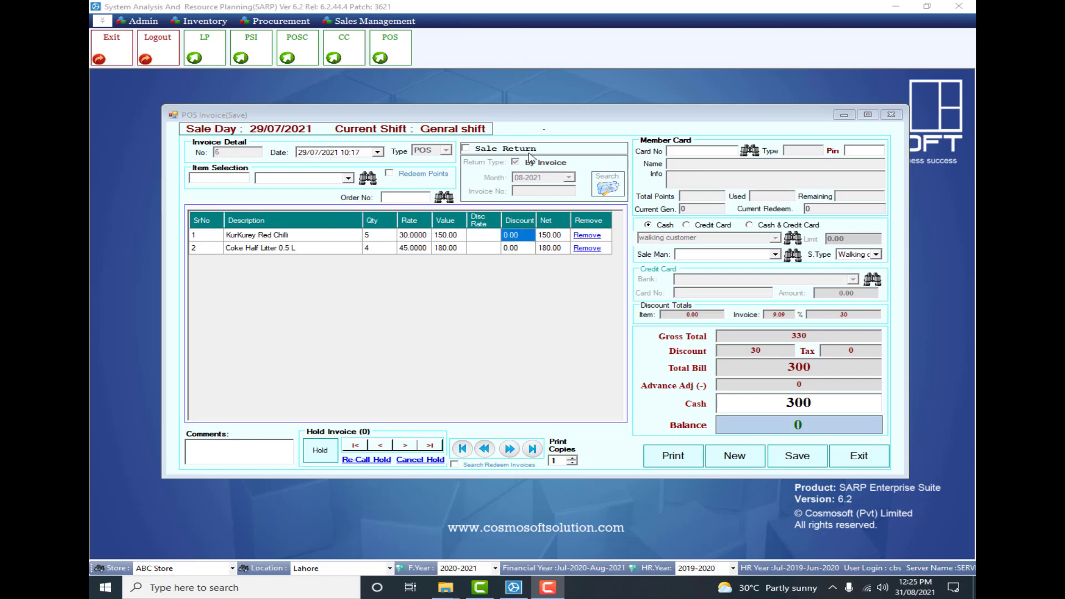
{"action": "left_click", "coordinate": [531, 107]}
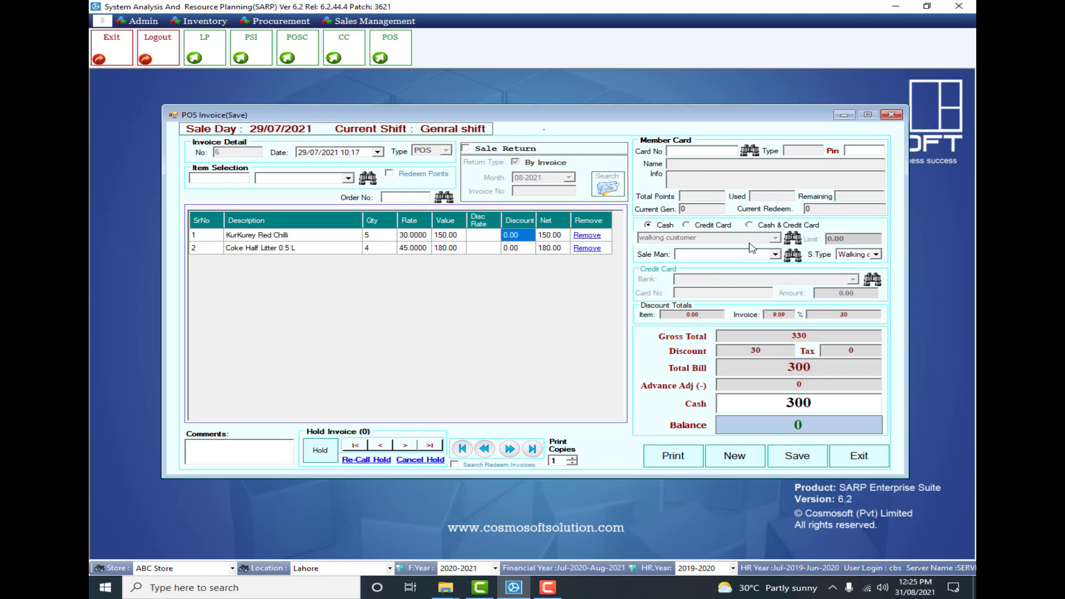
- Switch the invoice payment to Credit Card and choose BOP as the bank
{"action": "left_click", "coordinate": [712, 225]}
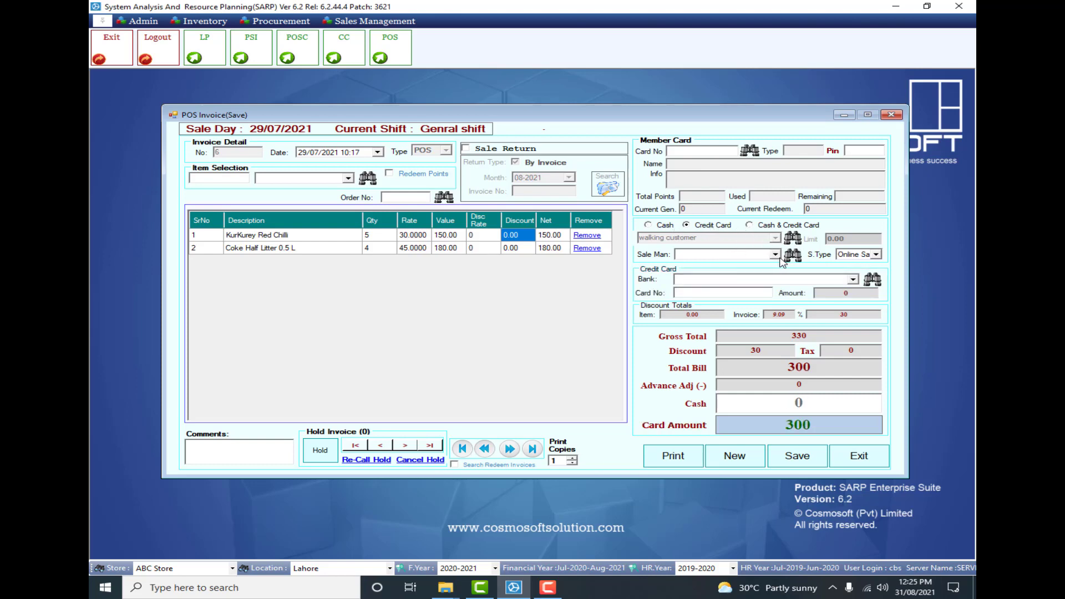
{"action": "left_click", "coordinate": [854, 280]}
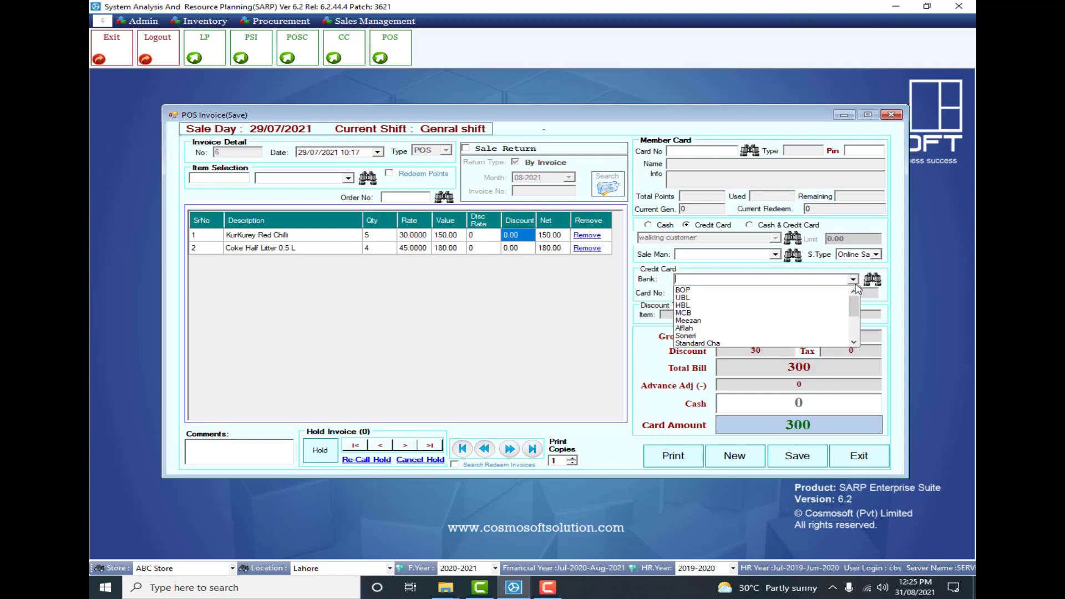
{"action": "left_click", "coordinate": [753, 294]}
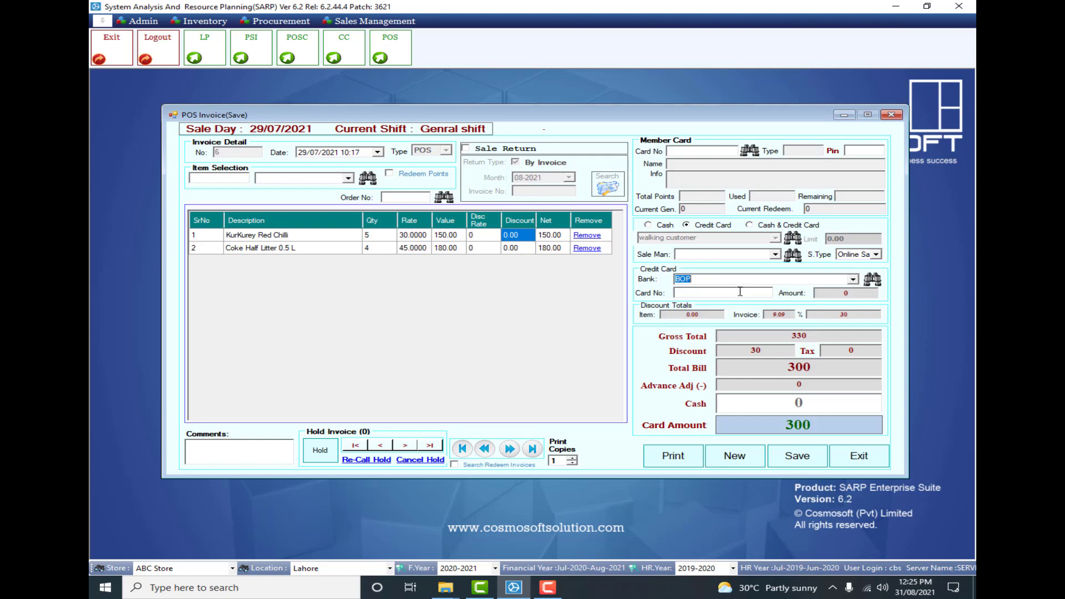
{"action": "left_click", "coordinate": [738, 294]}
{"action": "left_click", "coordinate": [849, 295]}
- Switch the payment to Cash & Credit Card and open the list of sale types
{"action": "left_click", "coordinate": [791, 226]}
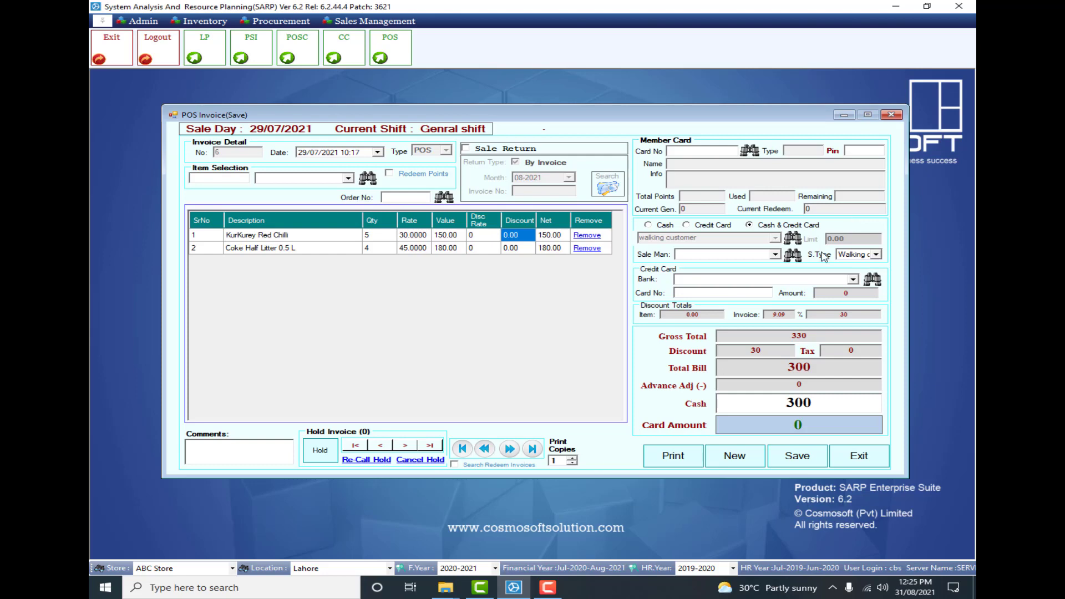
{"action": "left_click", "coordinate": [877, 255]}
{"action": "left_click", "coordinate": [877, 255]}
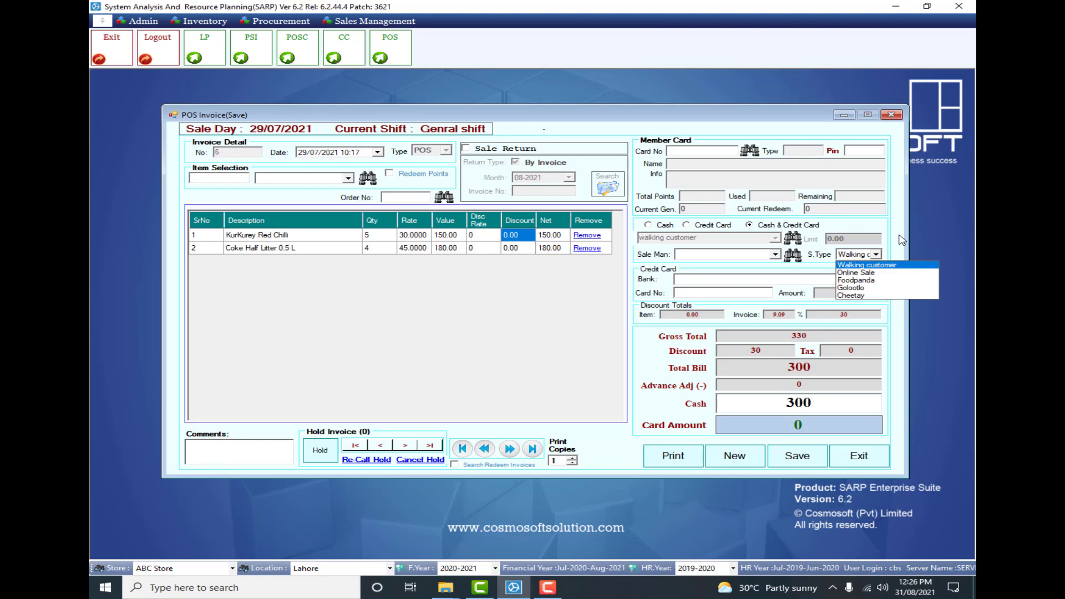
- Set the invoice payment to Cash and keep Walking customer as the sale type
{"action": "left_click", "coordinate": [659, 225]}
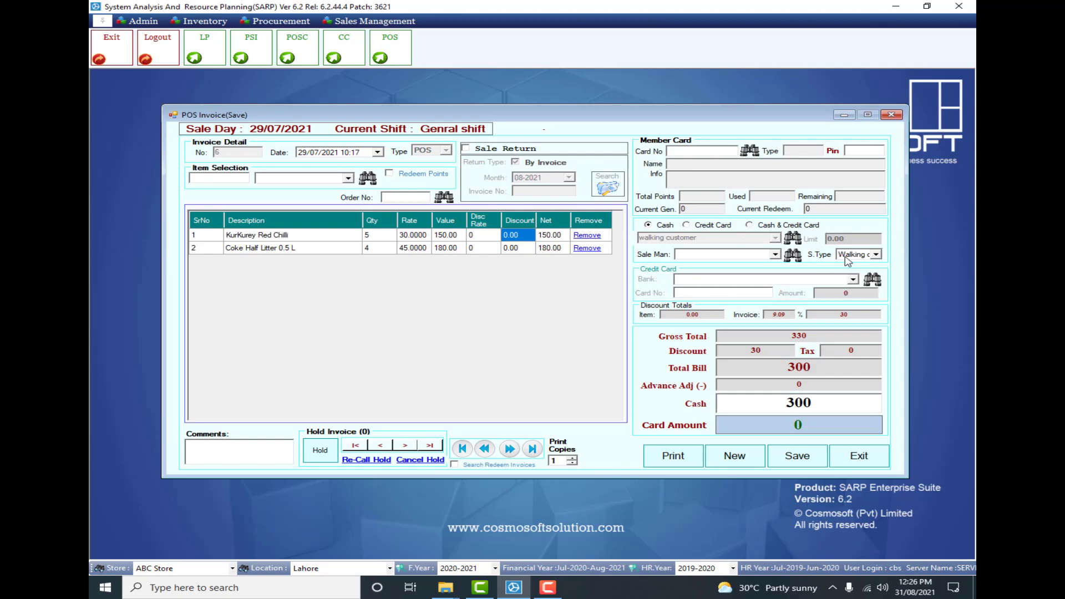
{"action": "left_click", "coordinate": [866, 255]}
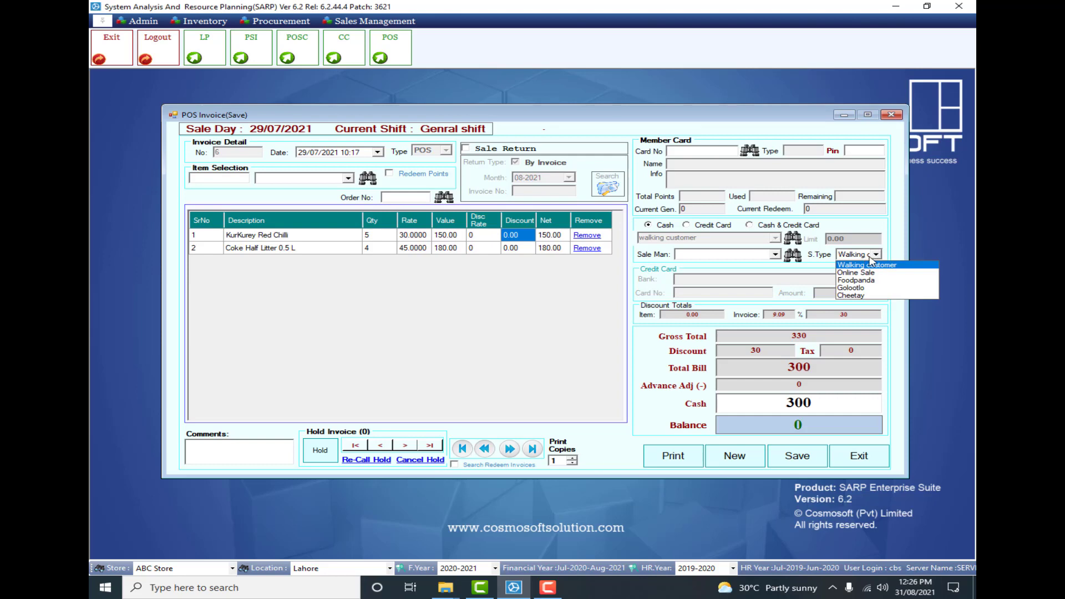
{"action": "left_click", "coordinate": [871, 259]}
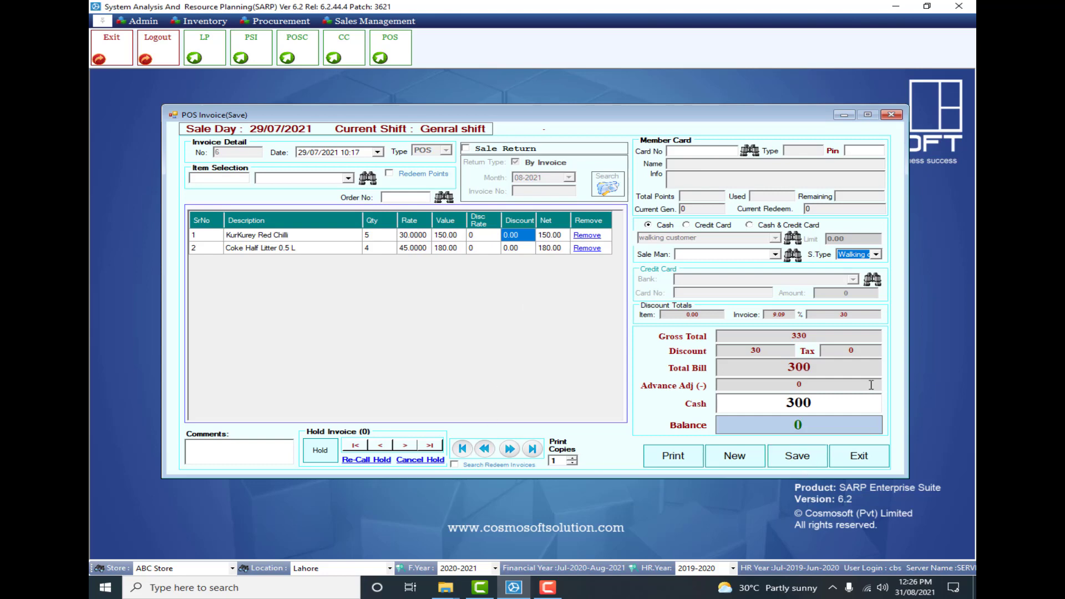
- Save the invoice with 500 as the cash received and minimise the generated receipt
{"action": "left_click", "coordinate": [836, 406]}
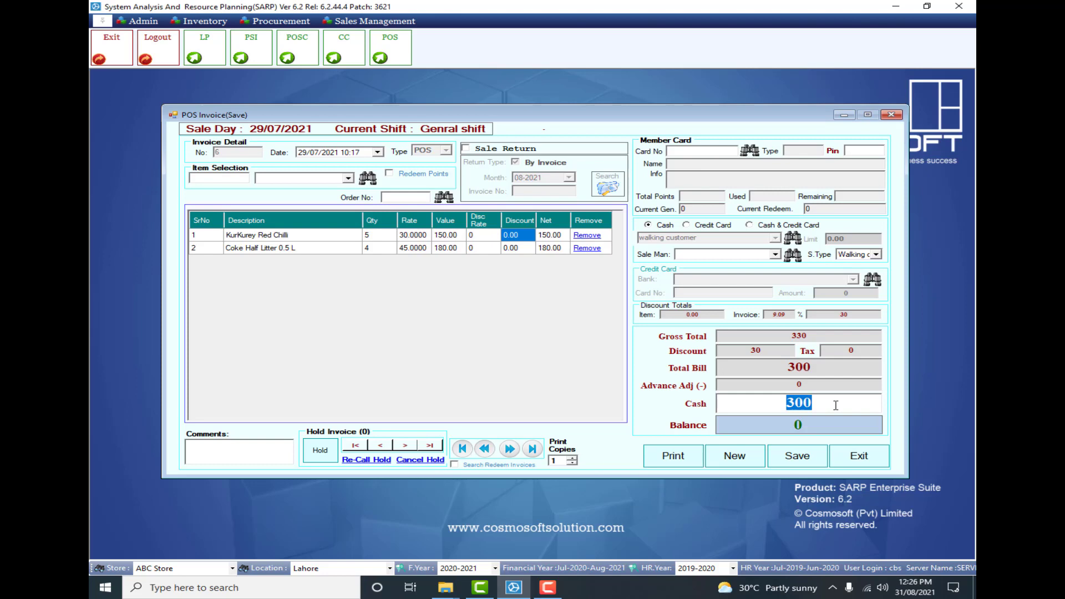
{"action": "type", "text": "500"}
{"action": "key", "text": "Return"}
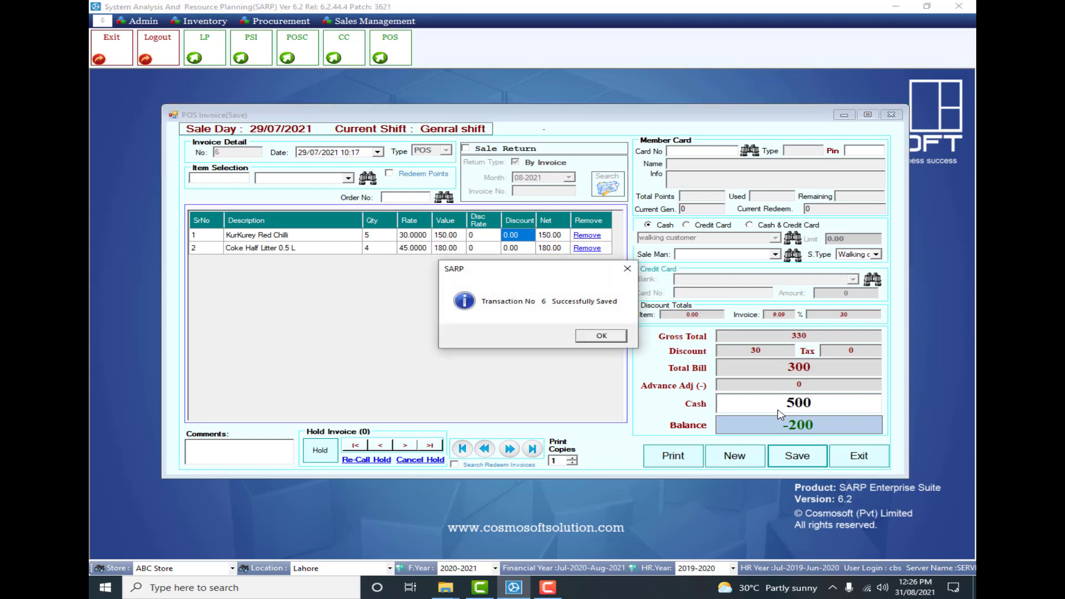
{"action": "left_click", "coordinate": [602, 337]}
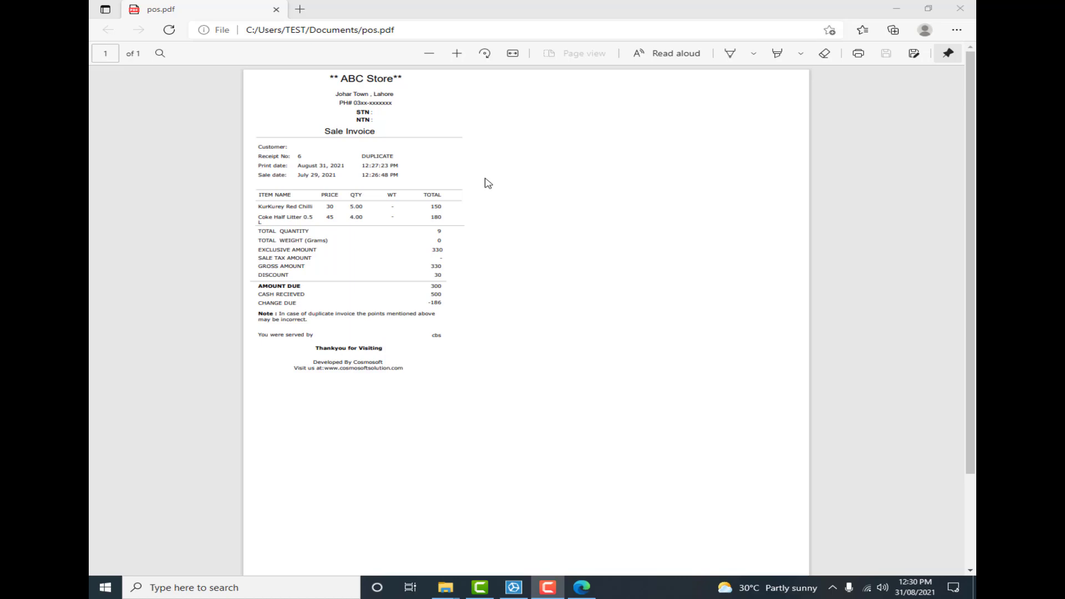
{"action": "left_click", "coordinate": [897, 8]}
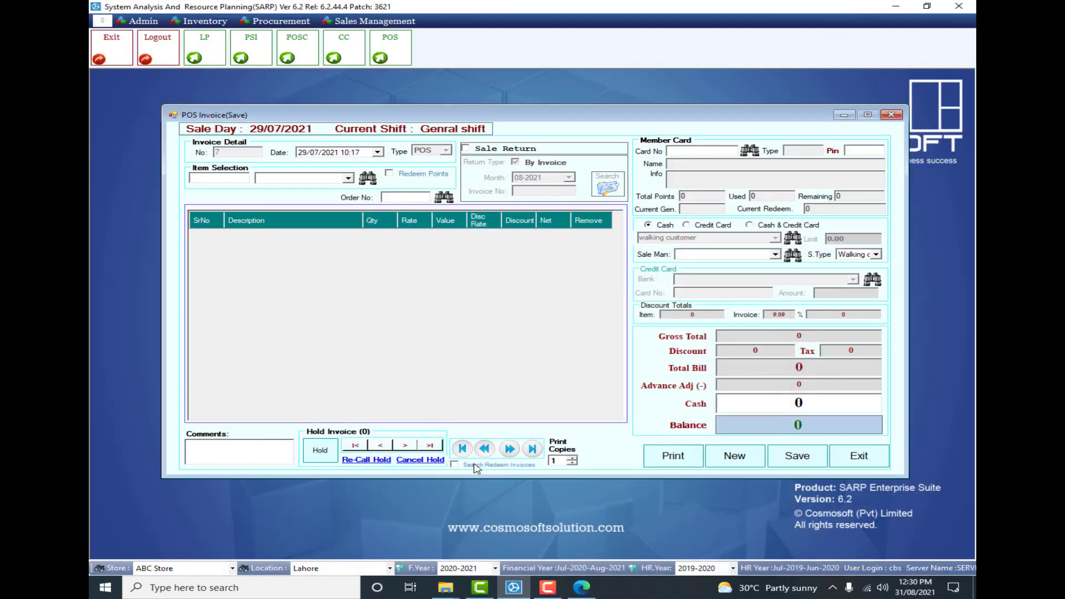
- Add Coke Half Litter 0.5 L twice to a new invoice from the item lookup and put the invoice on hold
{"action": "left_click", "coordinate": [485, 449]}
{"action": "left_click", "coordinate": [366, 178]}
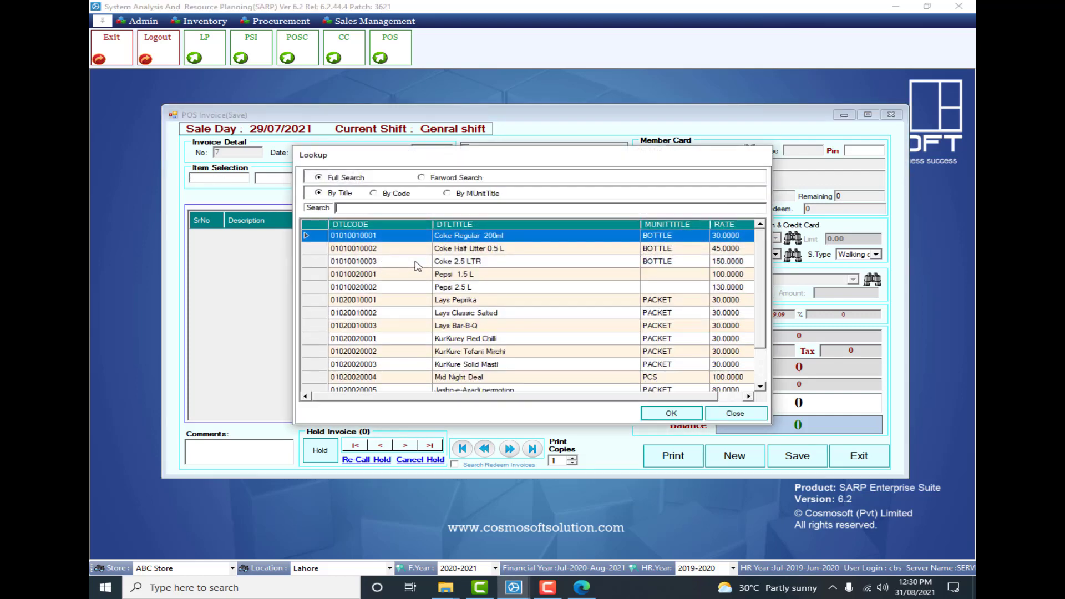
{"action": "double_click", "coordinate": [517, 248]}
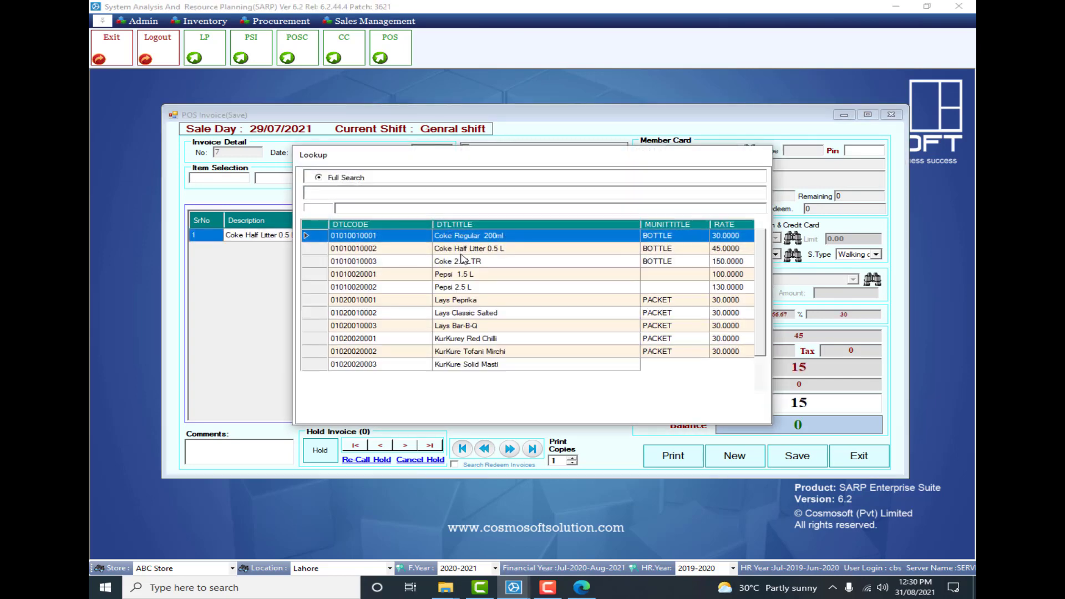
{"action": "double_click", "coordinate": [462, 250]}
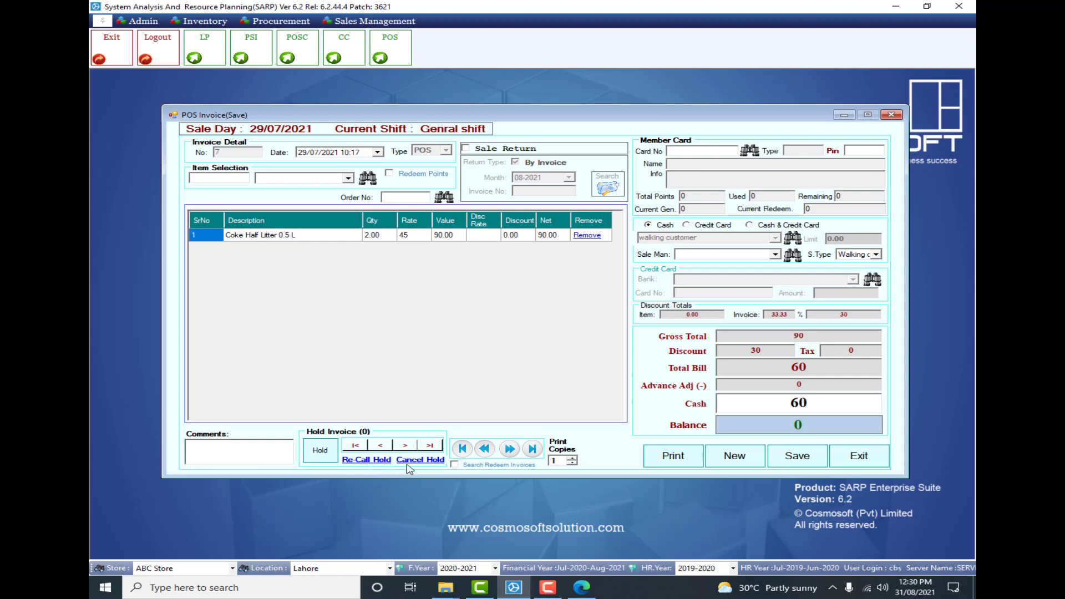
{"action": "left_click", "coordinate": [322, 456]}
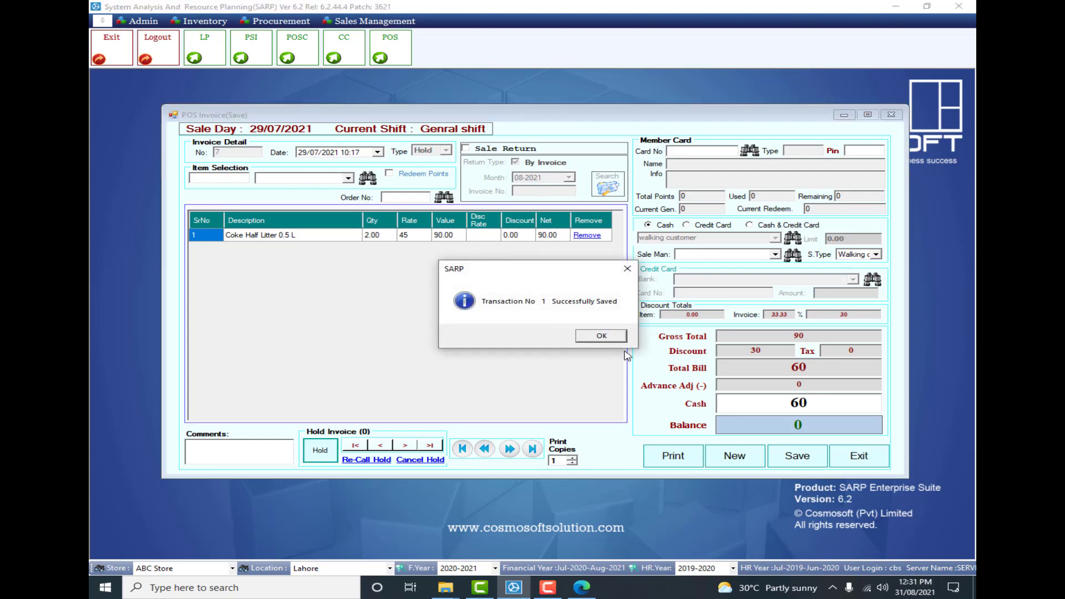
- Acknowledge the hold confirmation and recall the held invoice dated 29/07/2021 into the POS invoice form
{"action": "left_click", "coordinate": [601, 337]}
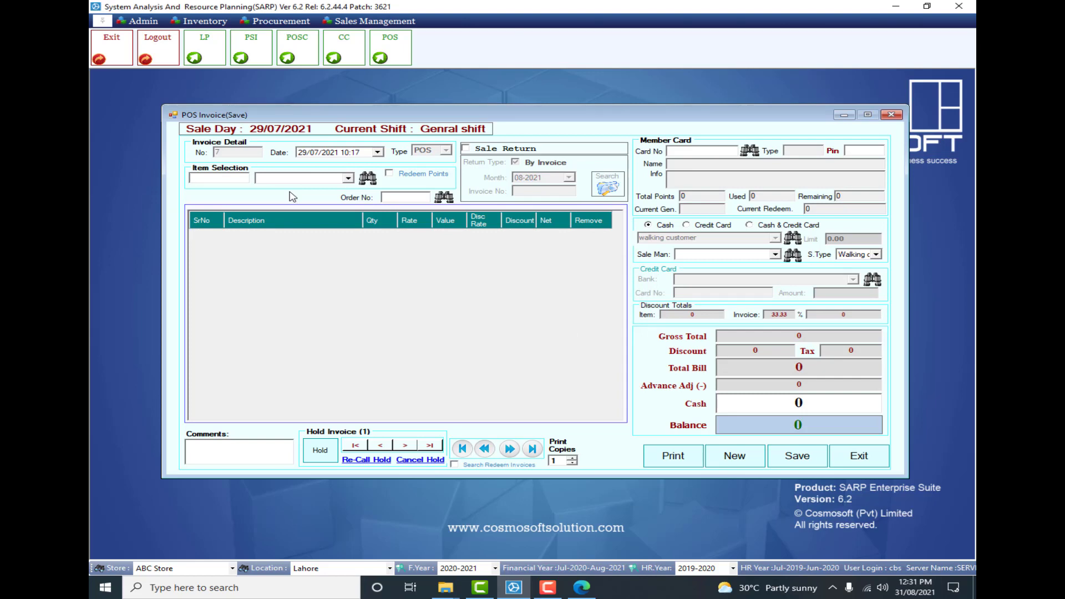
{"action": "left_click", "coordinate": [376, 464]}
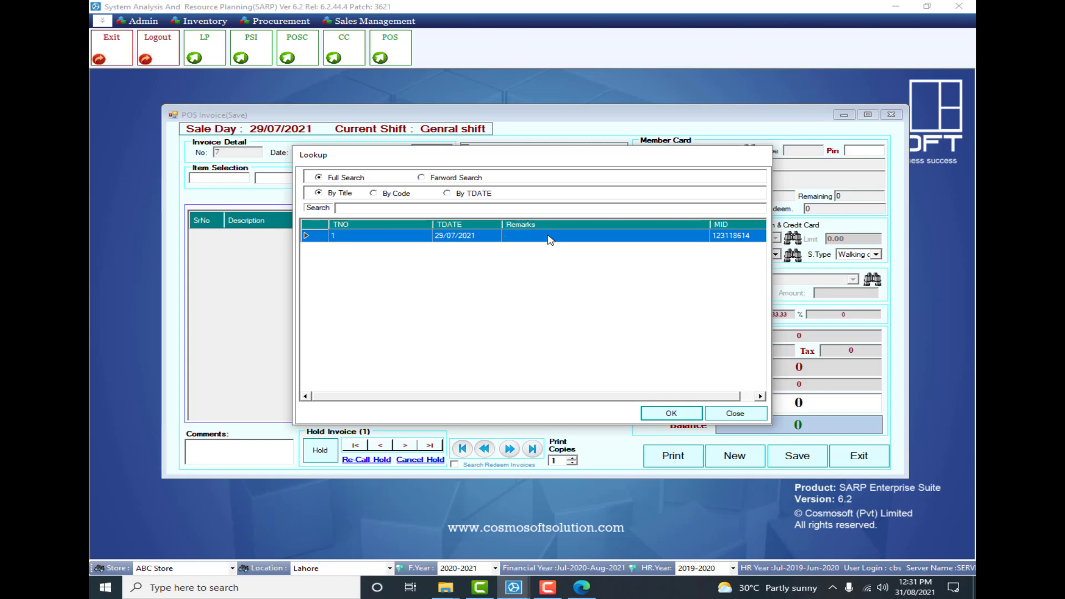
{"action": "double_click", "coordinate": [550, 240]}
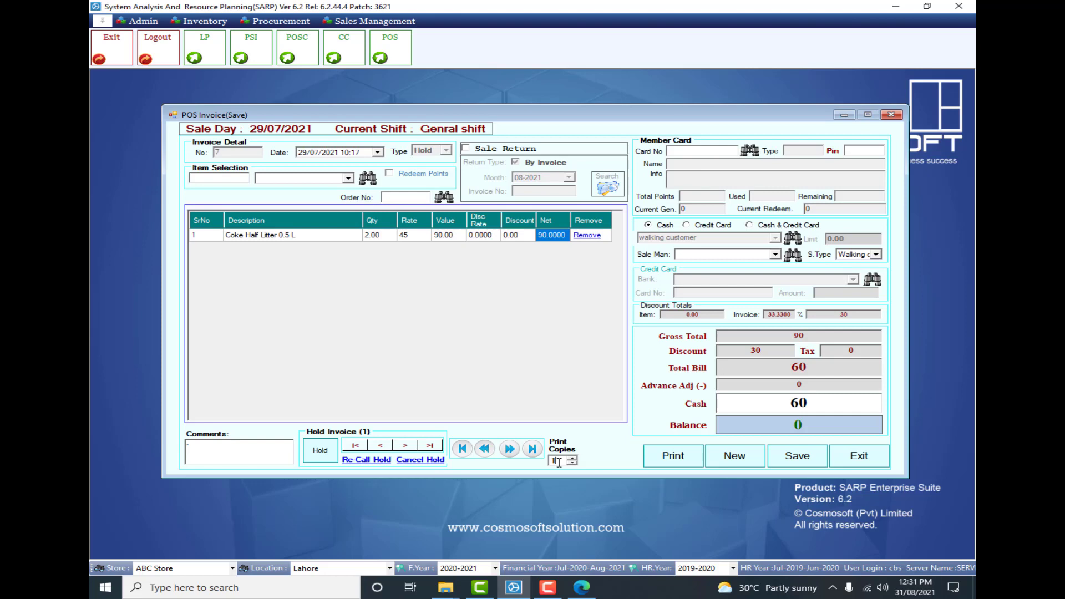
{"action": "left_click", "coordinate": [265, 450]}
- Turn on Sale Return for the POS invoice and switch off the By Invoice return type
{"action": "left_click", "coordinate": [494, 151]}
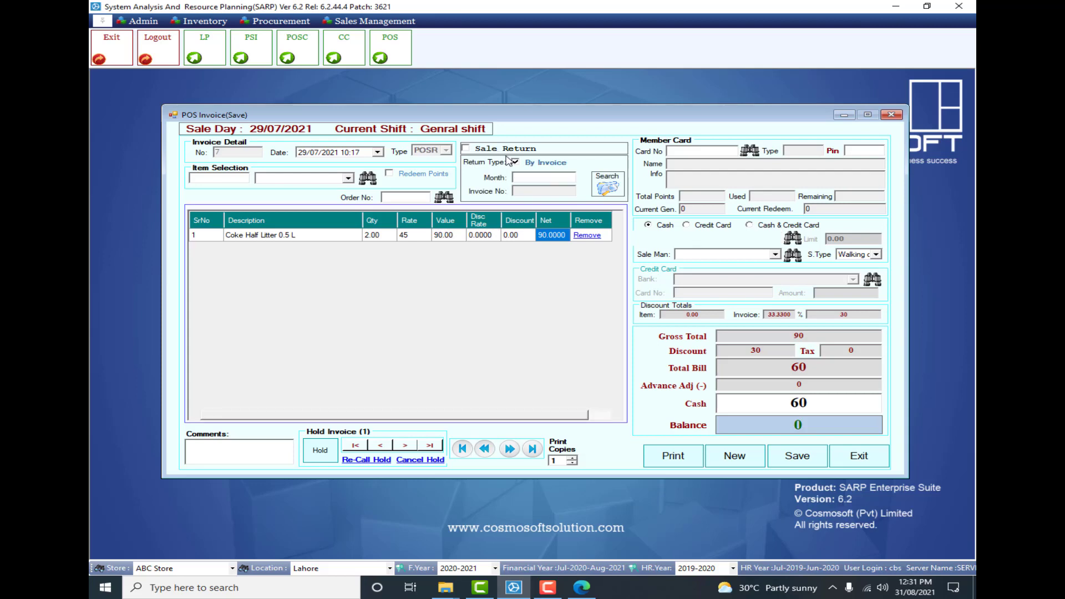
{"action": "left_click", "coordinate": [512, 150]}
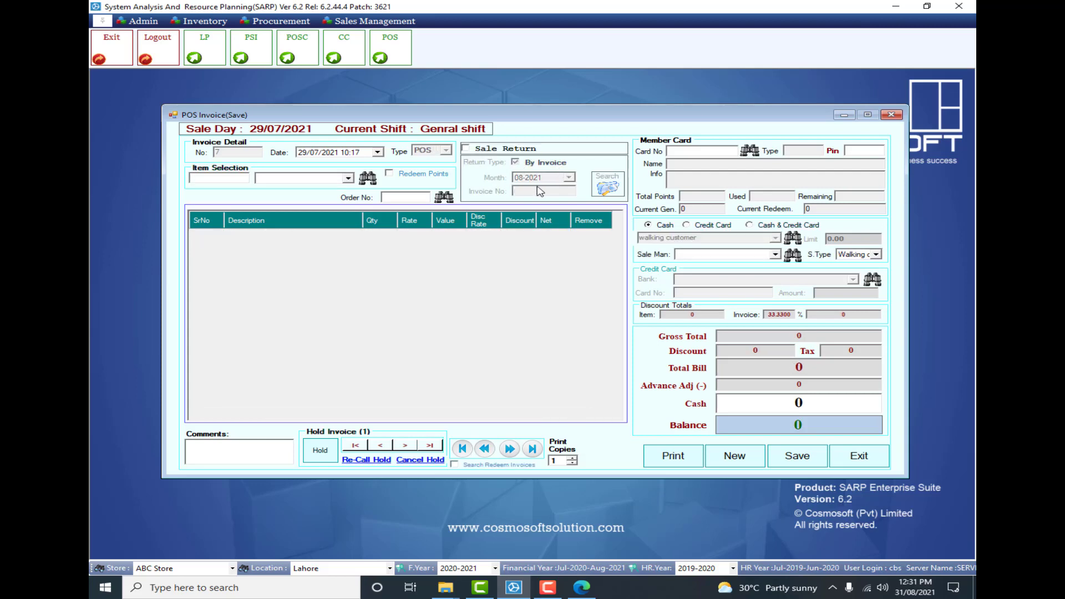
{"action": "left_click", "coordinate": [483, 151]}
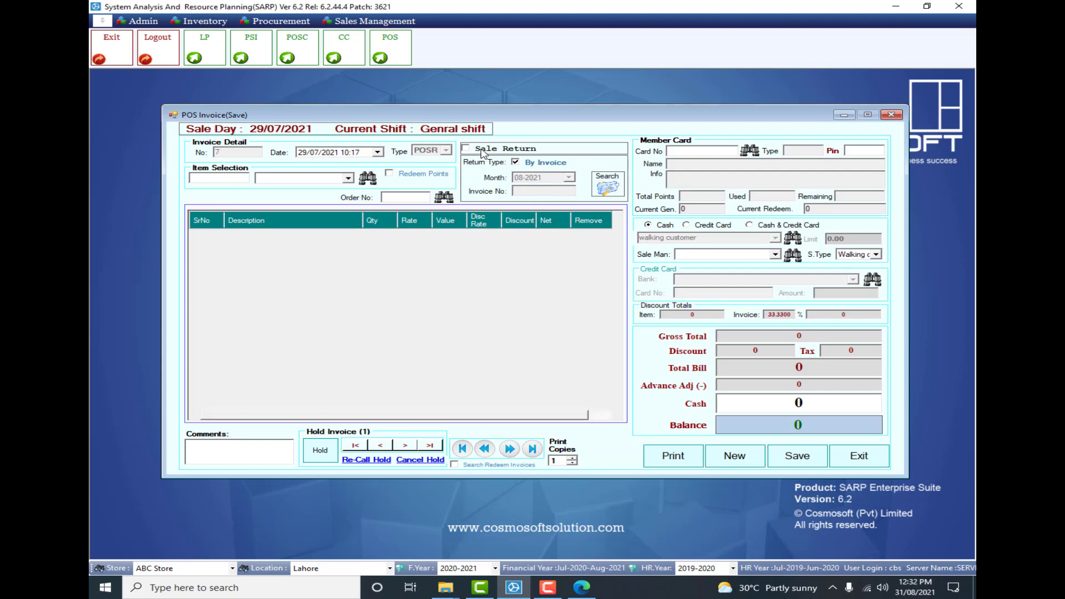
{"action": "left_click", "coordinate": [508, 151]}
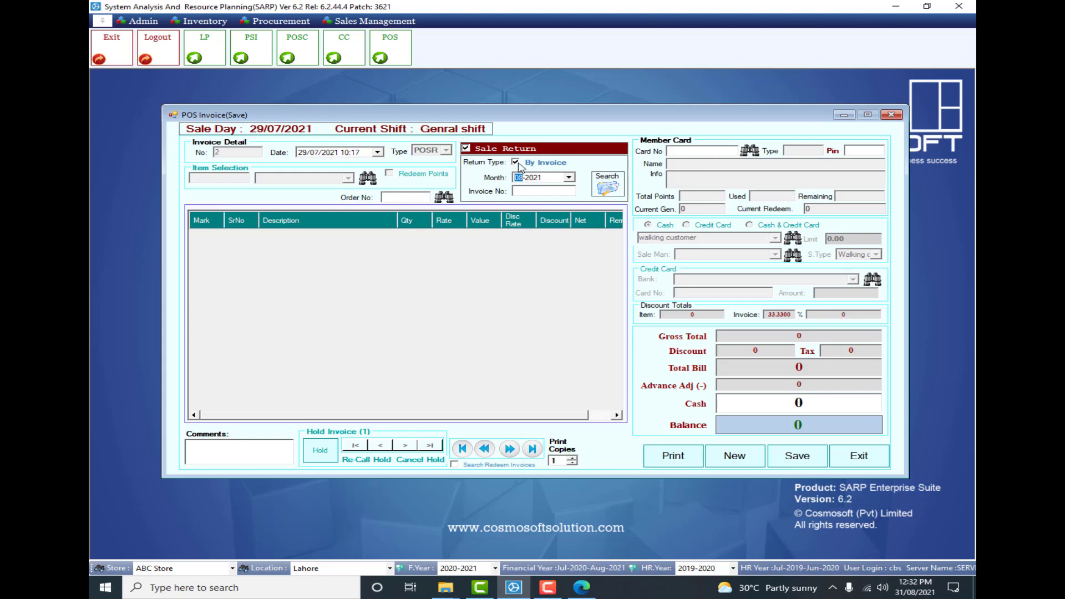
{"action": "left_click", "coordinate": [517, 163]}
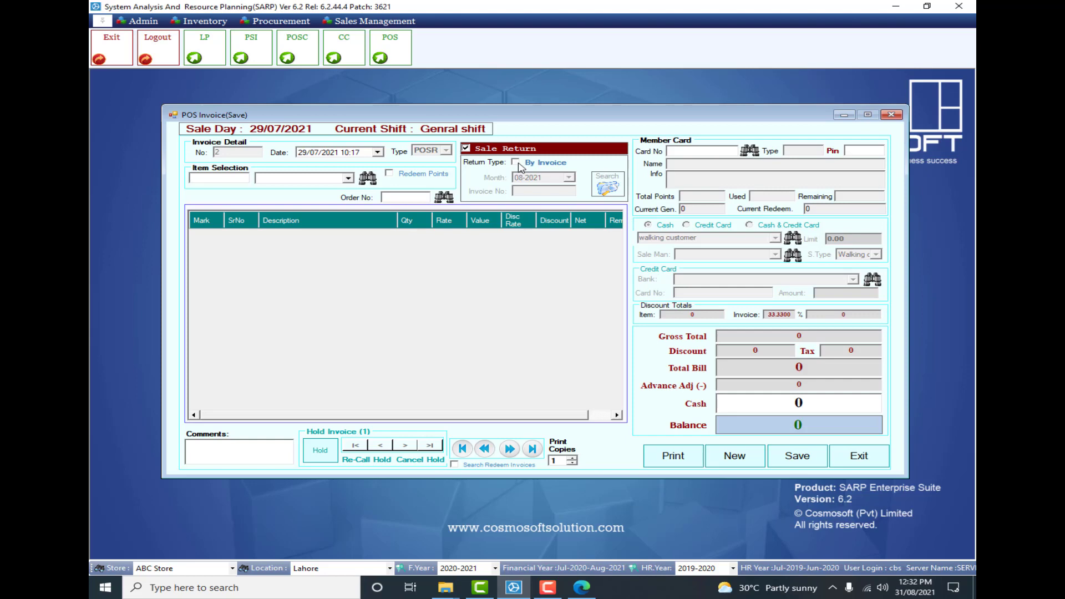
- Add Coke Regular 200ml to the sale return from the item lookup and set its quantity to 5
{"action": "left_click", "coordinate": [367, 178]}
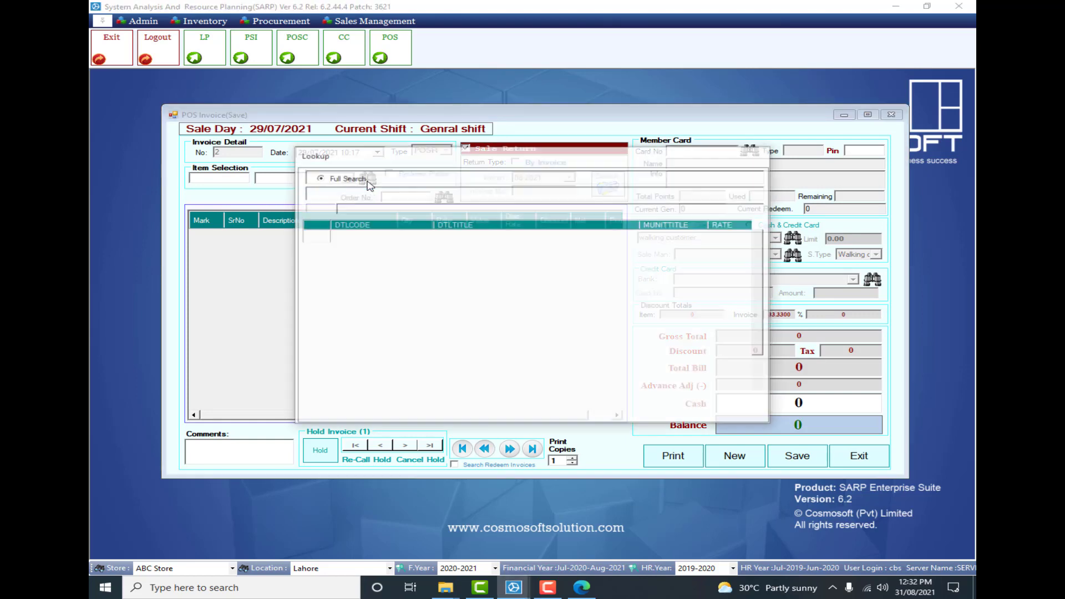
{"action": "double_click", "coordinate": [381, 237]}
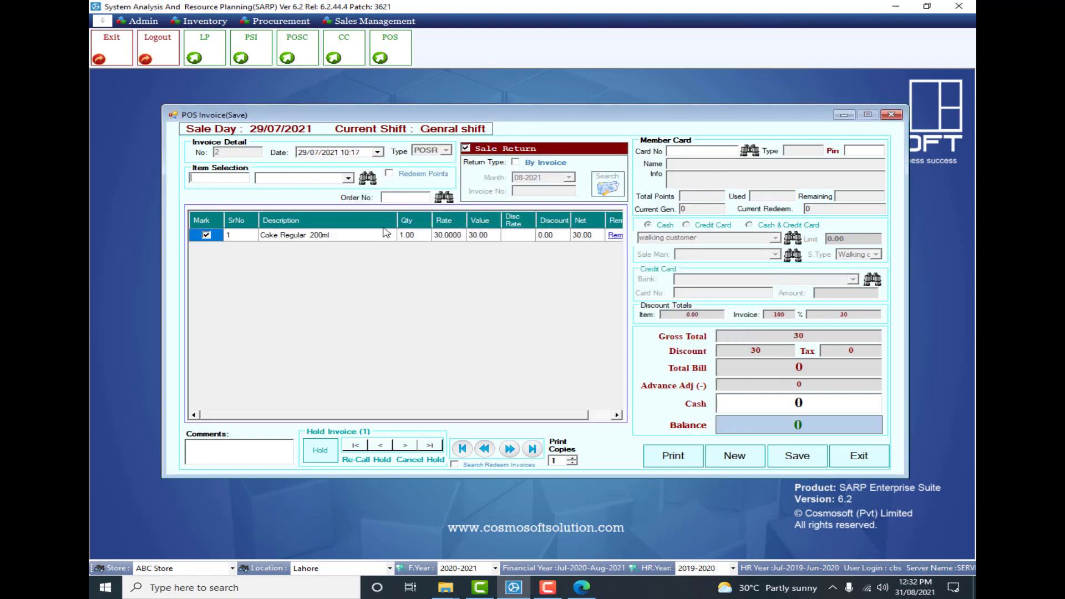
{"action": "double_click", "coordinate": [418, 235]}
{"action": "double_click", "coordinate": [419, 236]}
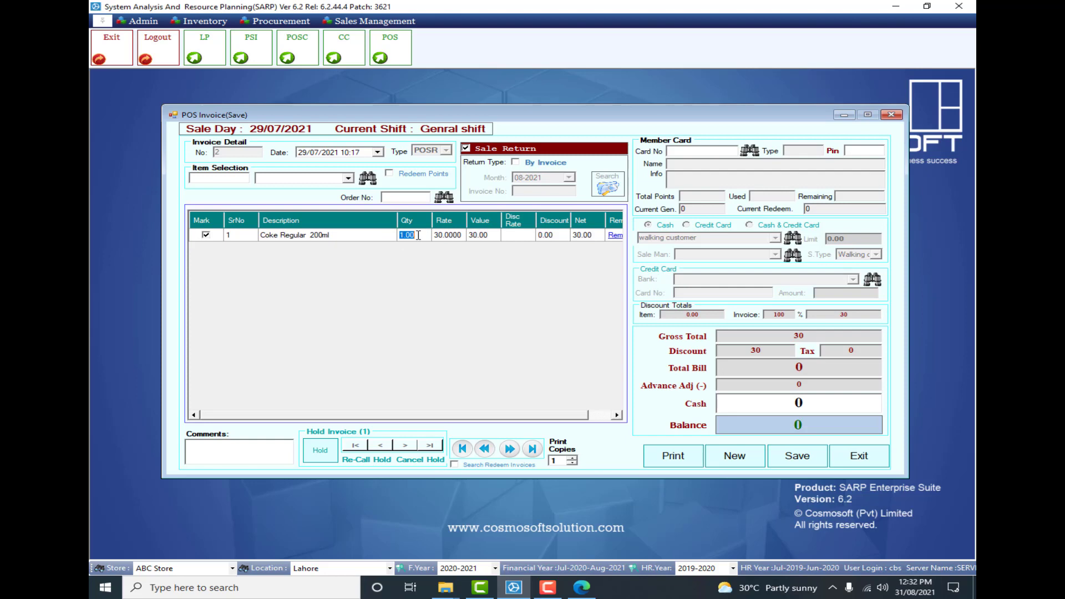
{"action": "type", "text": "5"}
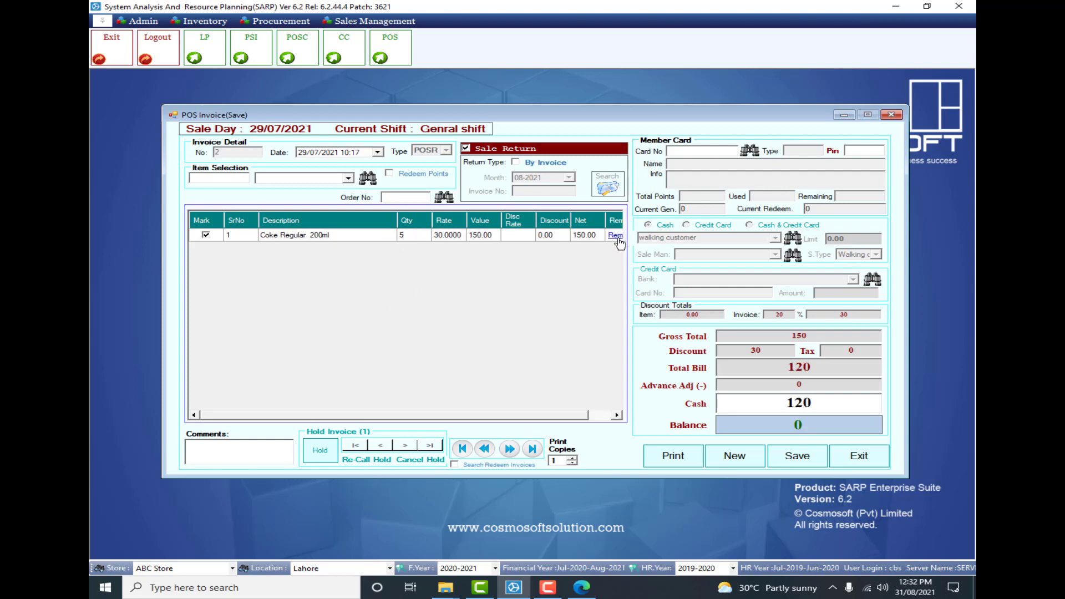
- Remove the Coke Regular 200ml line from the sale return and turn the By Invoice return type back on
{"action": "left_click", "coordinate": [619, 239]}
{"action": "left_click", "coordinate": [538, 329]}
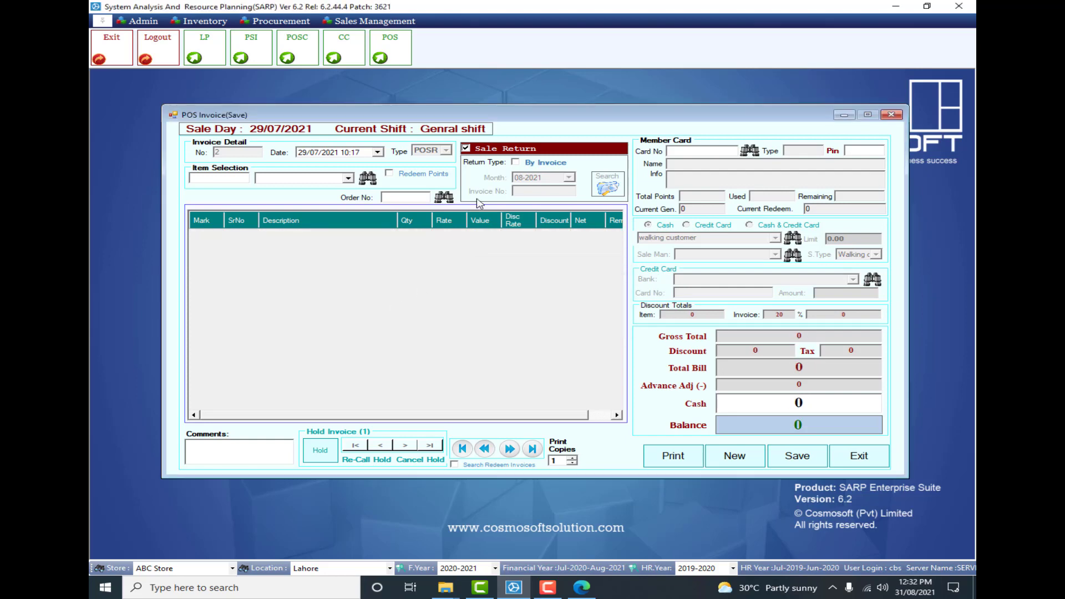
{"action": "left_click", "coordinate": [528, 166]}
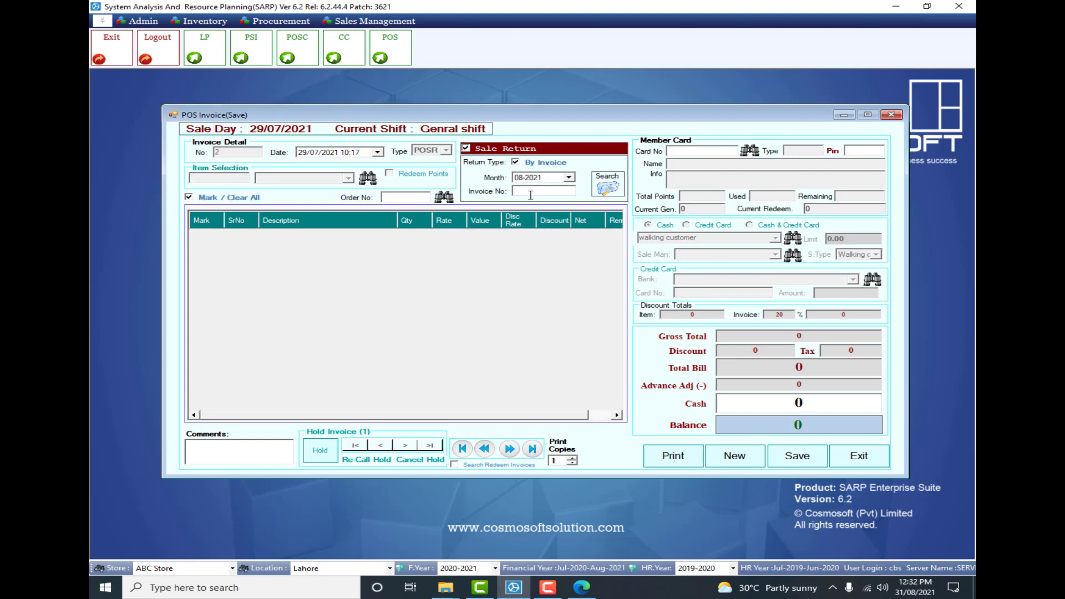
- Enter 5 as the invoice number of the sale to return, replacing the first entry of 6
{"action": "left_click", "coordinate": [531, 192]}
{"action": "type", "text": "6"}
{"action": "double_click", "coordinate": [531, 191]}
{"action": "key", "text": "BackSpace"}
{"action": "type", "text": "5"}
{"action": "left_click", "coordinate": [598, 416]}
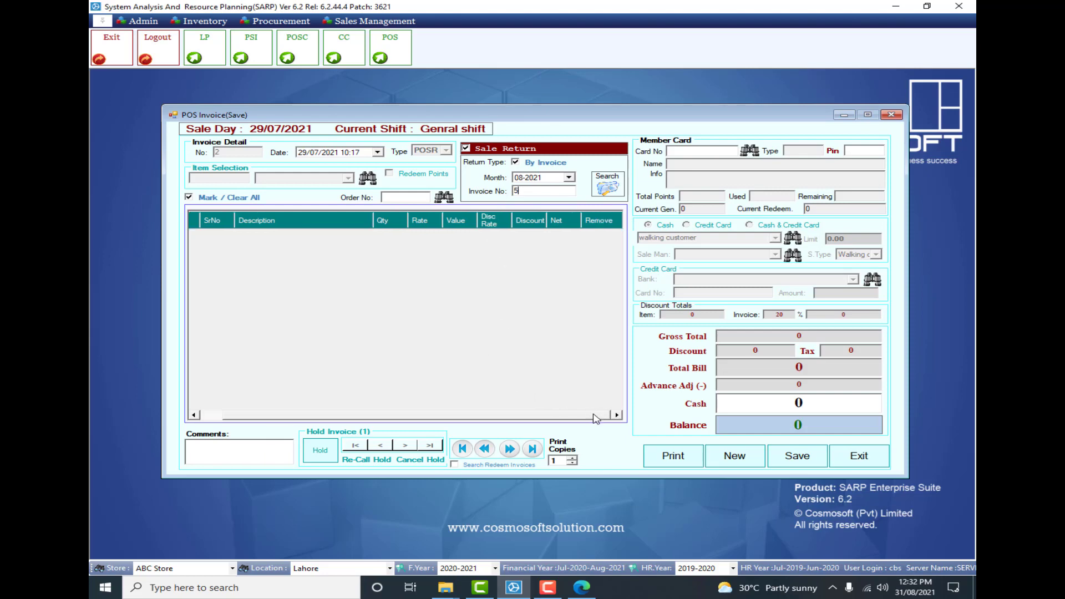
{"action": "left_click", "coordinate": [511, 57]}
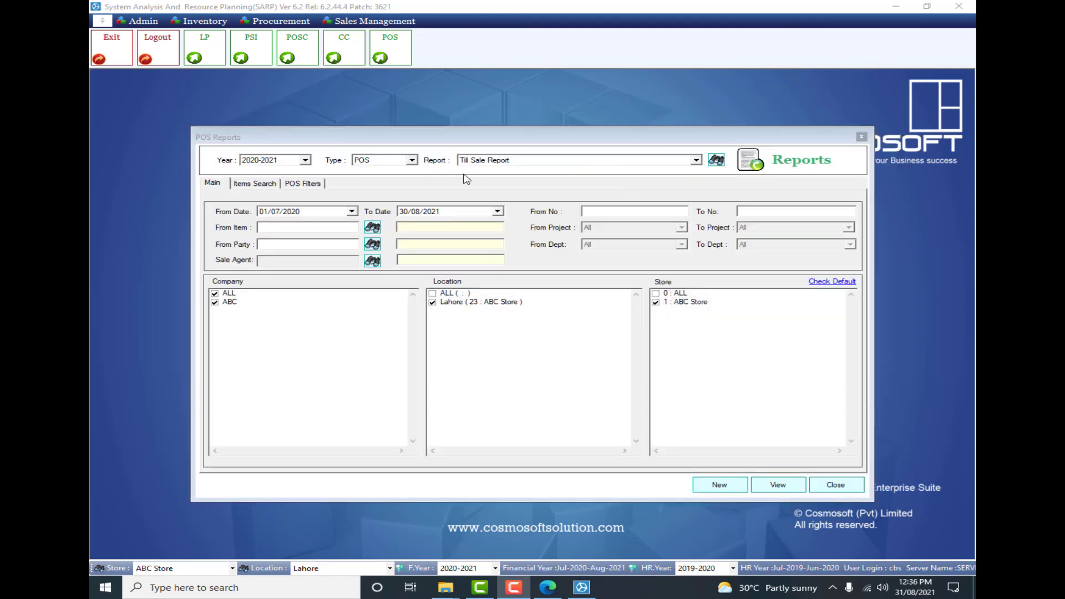
- View the Till Sale Report for ALL shifts and close the report viewer
{"action": "left_click", "coordinate": [778, 486]}
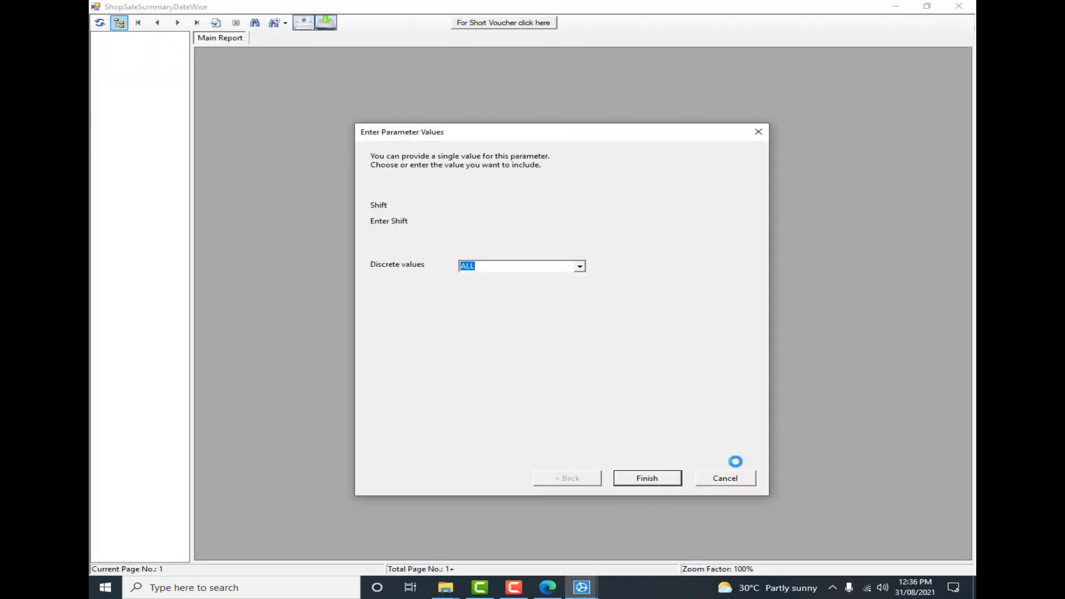
{"action": "key", "text": "Return"}
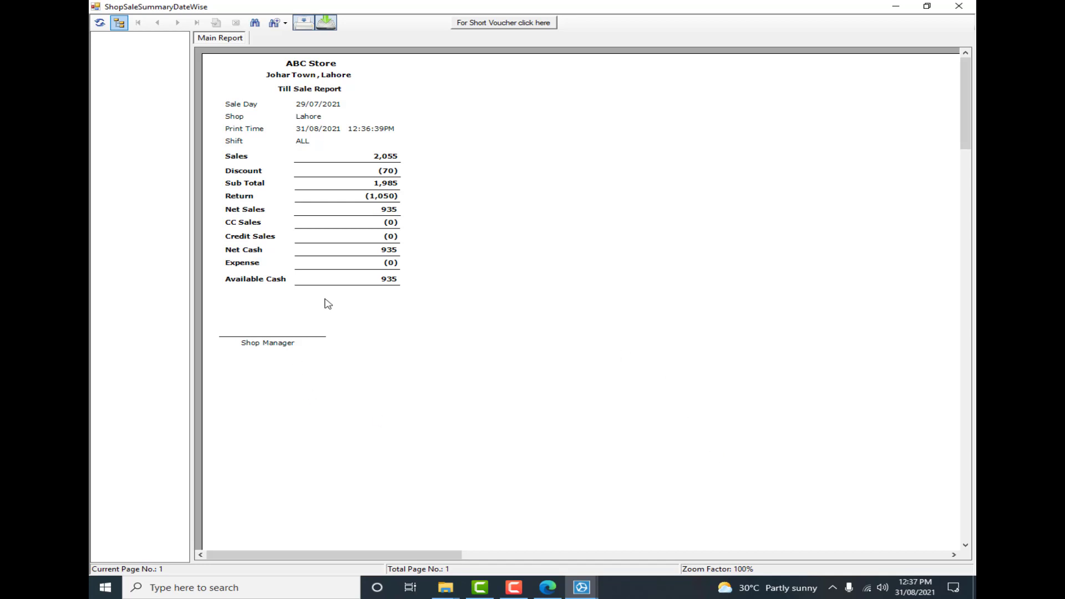
{"action": "left_click", "coordinate": [404, 278]}
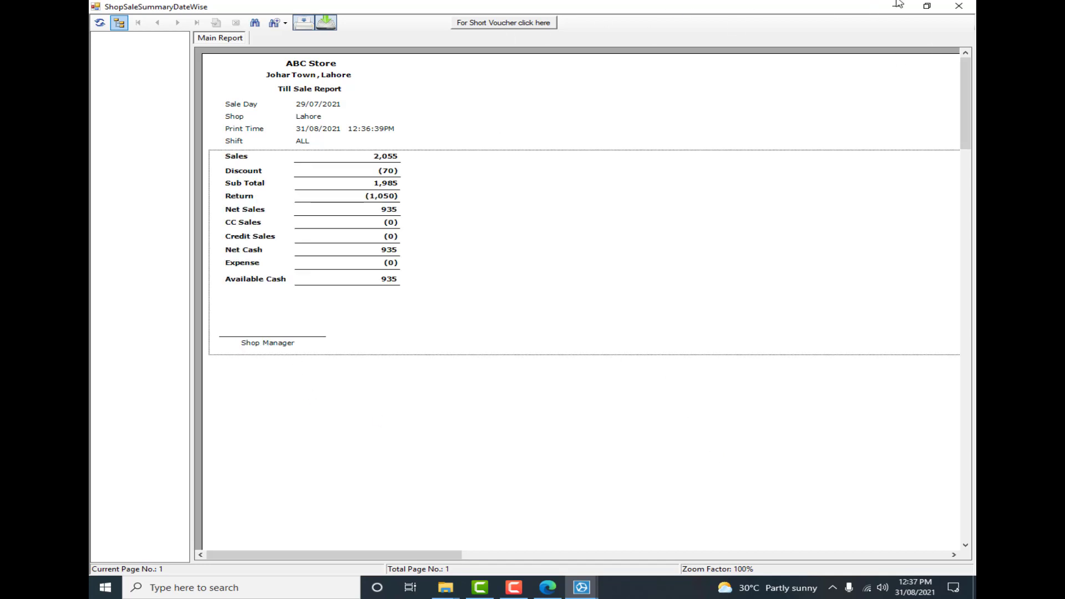
{"action": "left_click", "coordinate": [959, 6]}
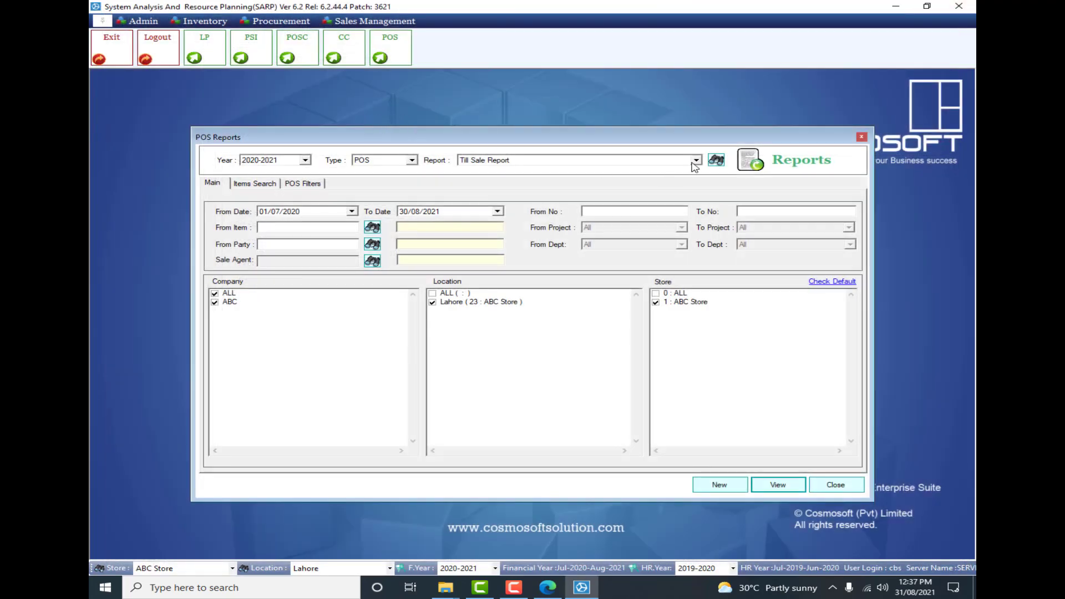
- Browse the POS report lookup to see which sale, member points and discount reports are available
{"action": "left_click", "coordinate": [696, 160]}
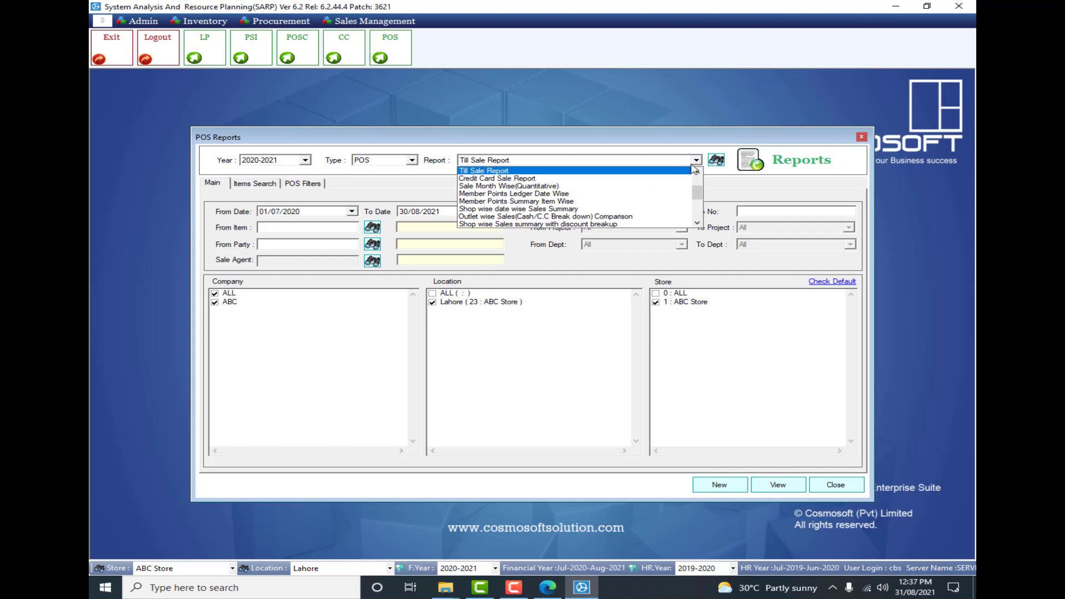
{"action": "left_click", "coordinate": [709, 164]}
{"action": "left_click", "coordinate": [711, 165]}
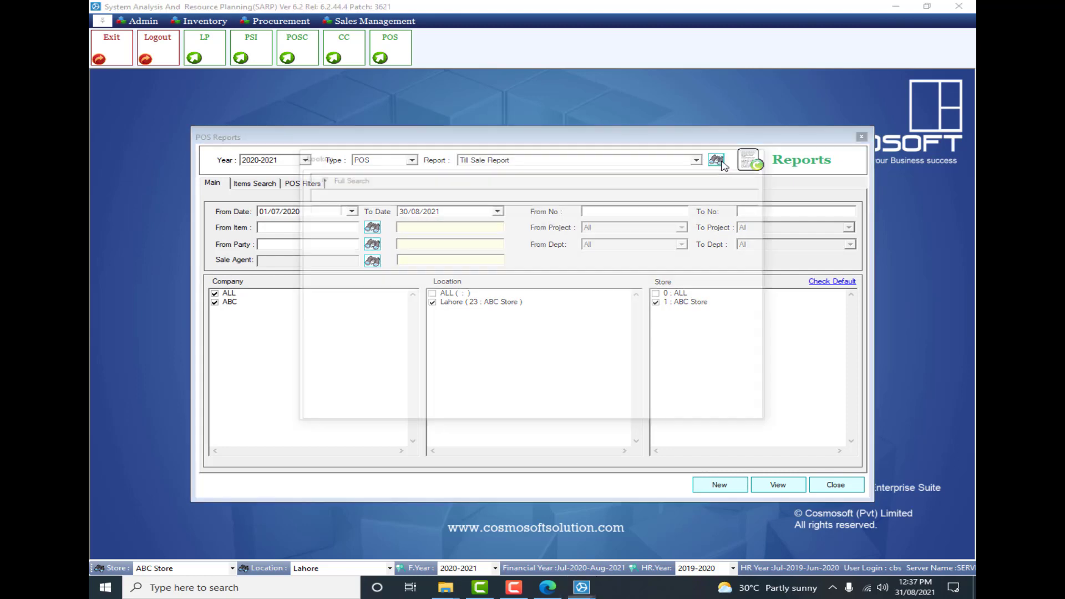
{"action": "left_click", "coordinate": [515, 248]}
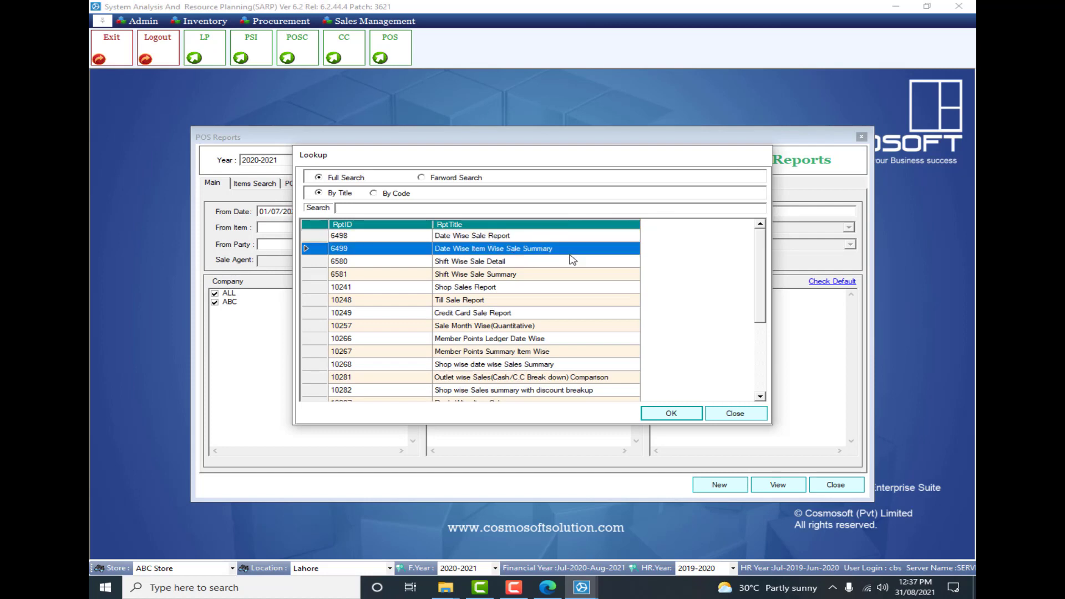
{"action": "left_click", "coordinate": [614, 262]}
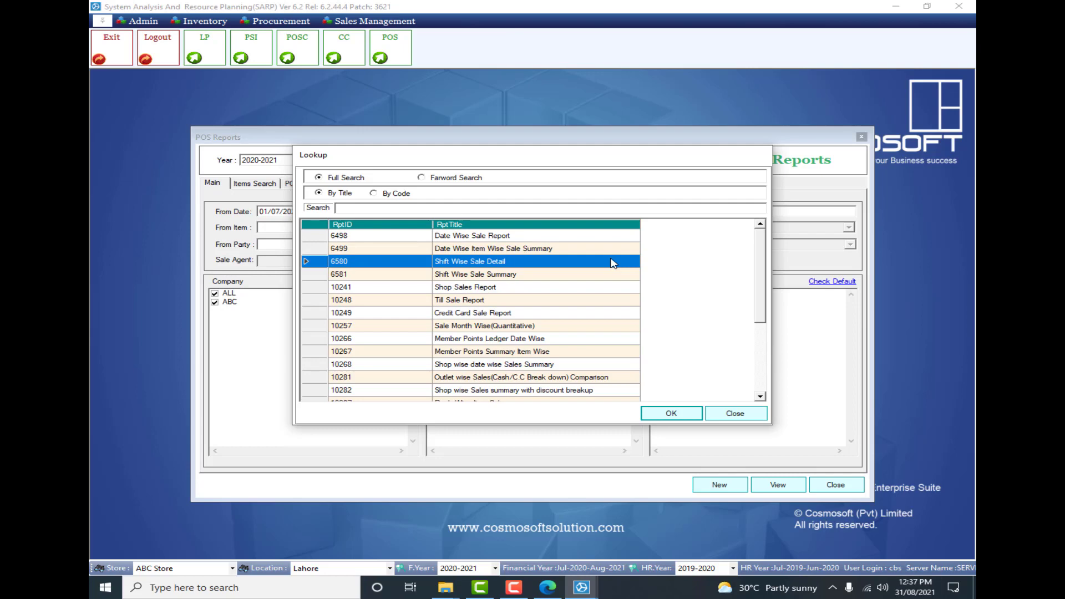
{"action": "key", "text": "Down"}
{"action": "key", "text": "Down"}
{"action": "key", "text": "Down"}
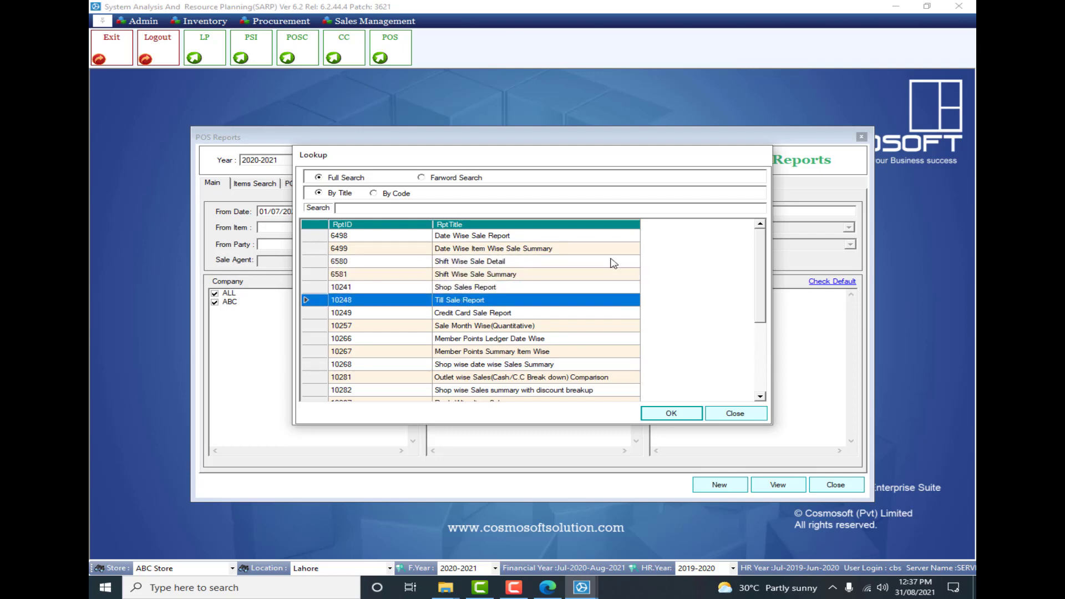
{"action": "key", "text": "Down"}
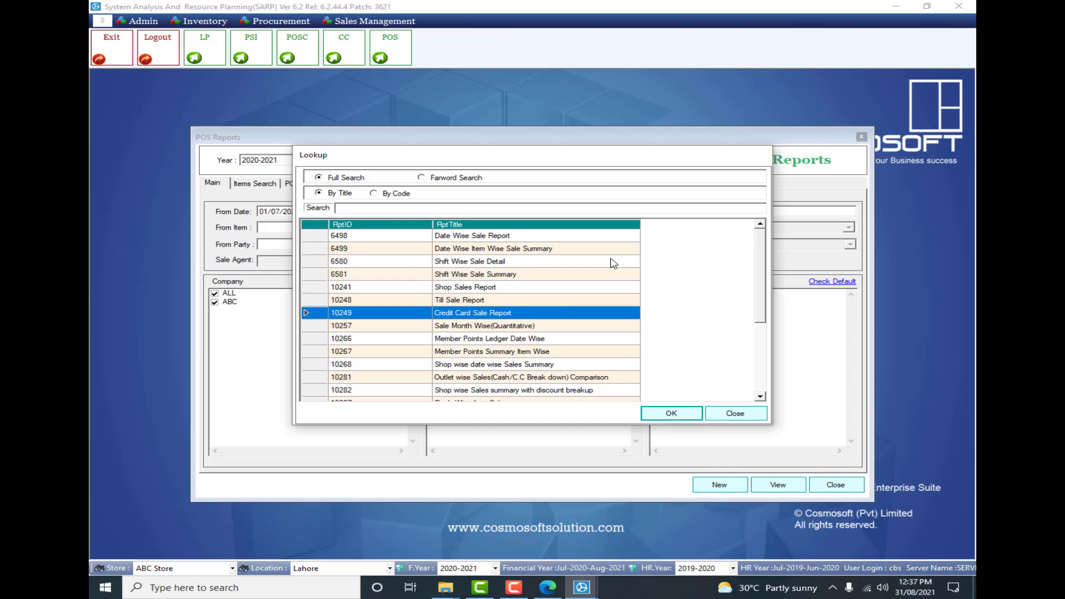
{"action": "key", "text": "Down"}
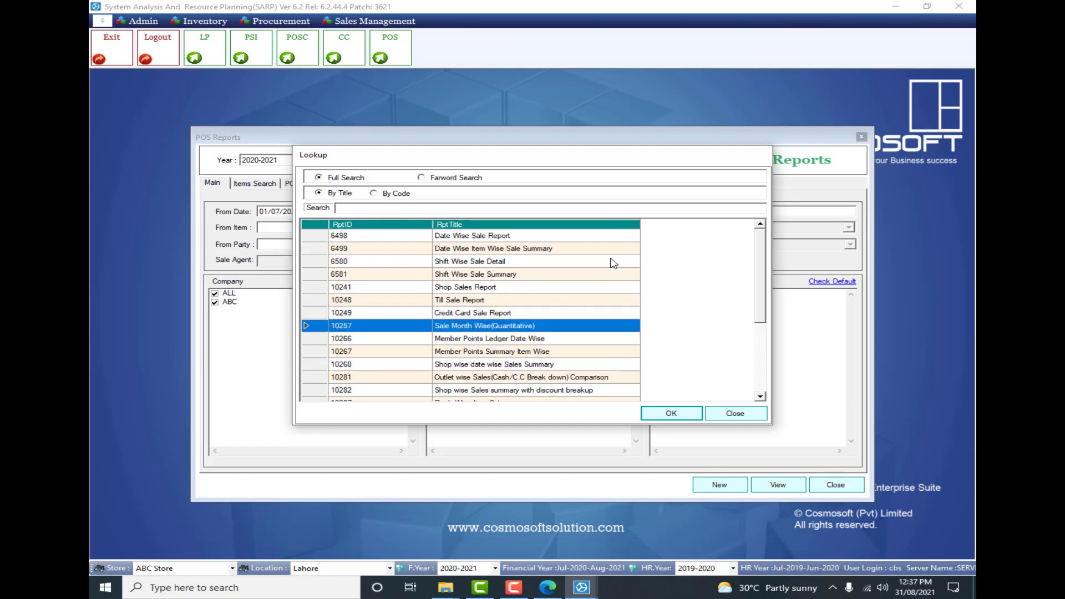
{"action": "key", "text": "Down"}
{"action": "key", "text": "Down"}
{"action": "key", "text": "Down"}
{"action": "key", "text": "Down"}
{"action": "key", "text": "Down"}
{"action": "key", "text": "Down"}
{"action": "key", "text": "Down"}
{"action": "key", "text": "Down"}
{"action": "key", "text": "Down"}
{"action": "key", "text": "Down"}
{"action": "key", "text": "Down"}
{"action": "key", "text": "Down"}
{"action": "key", "text": "Down"}
{"action": "key", "text": "Down"}
{"action": "key", "text": "Down"}
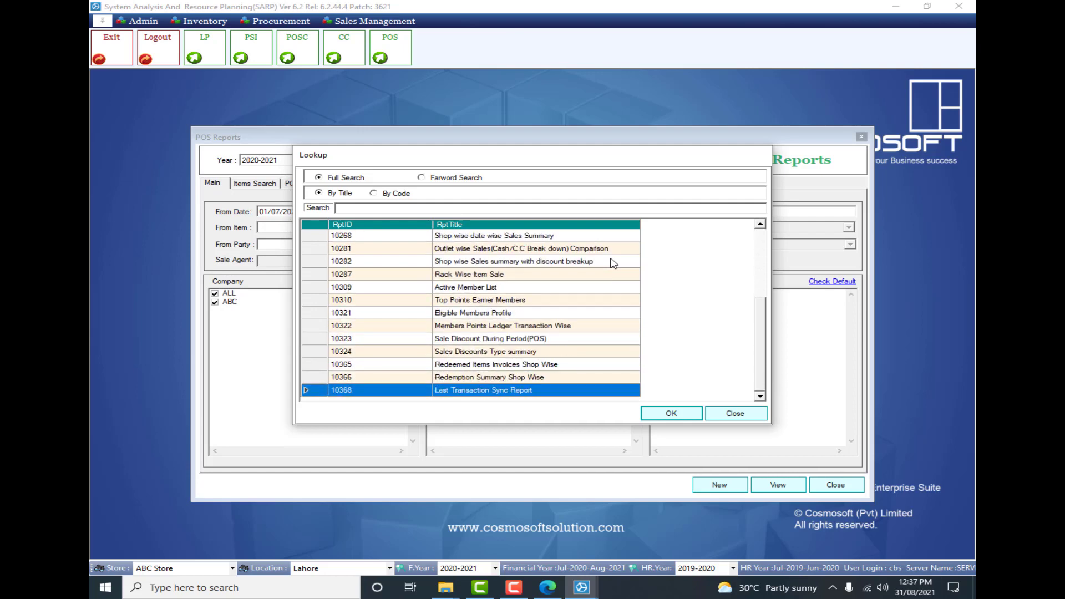
{"action": "key", "text": "Up"}
{"action": "key", "text": "Up"}
{"action": "key", "text": "Up"}
{"action": "key", "text": "Up"}
{"action": "key", "text": "Up"}
{"action": "key", "text": "Up"}
{"action": "key", "text": "Up"}
{"action": "key", "text": "Up"}
{"action": "key", "text": "Up"}
{"action": "key", "text": "Up"}
{"action": "key", "text": "Up"}
{"action": "key", "text": "Up"}
{"action": "key", "text": "Up"}
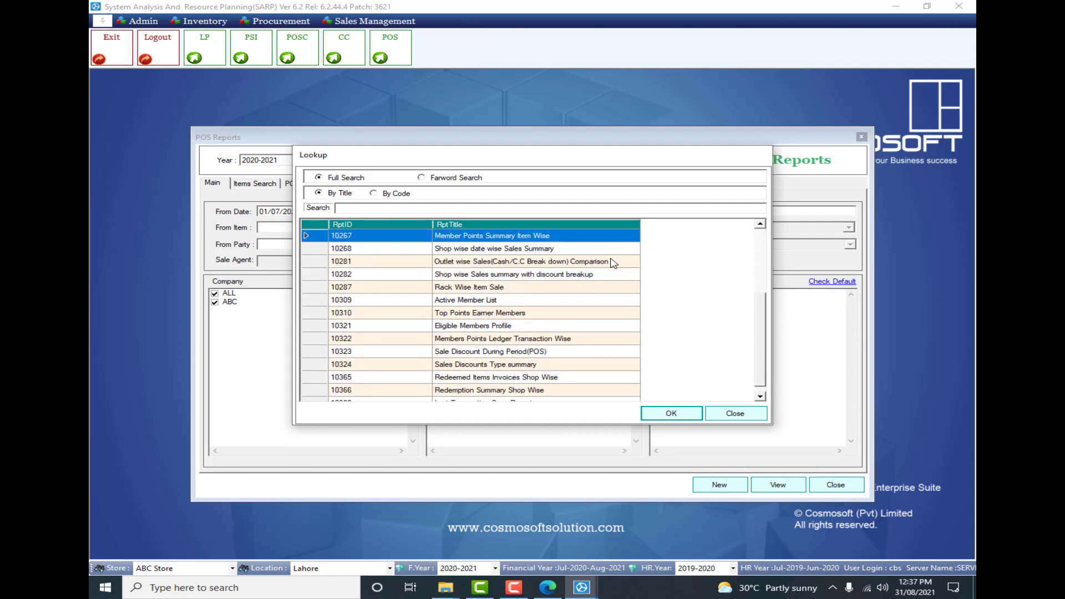
{"action": "key", "text": "Up"}
{"action": "key", "text": "Up"}
{"action": "key", "text": "Up"}
{"action": "key", "text": "Up"}
{"action": "key", "text": "Up"}
{"action": "key", "text": "Up"}
{"action": "key", "text": "Up"}
{"action": "key", "text": "Up"}
{"action": "key", "text": "Up"}
{"action": "key", "text": "Down"}
{"action": "key", "text": "Down"}
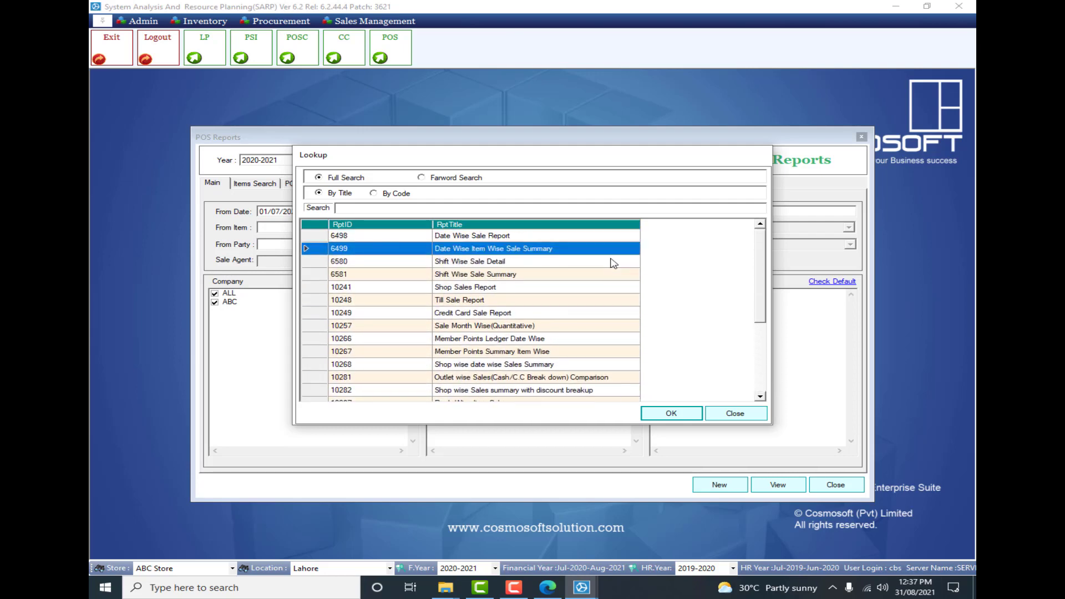
- Select and view the Date Wise Item Wise Sale Summary report, and close both the report and the POS Reports window
{"action": "key", "text": "Down"}
{"action": "key", "text": "Up"}
{"action": "key", "text": "Up"}
{"action": "key", "text": "Return"}
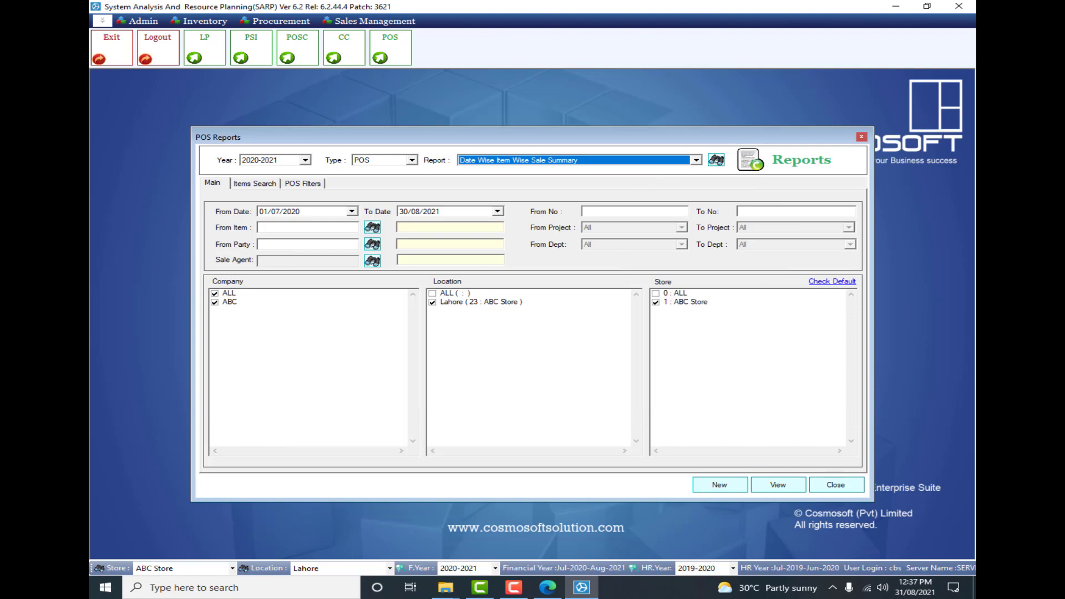
{"action": "left_click", "coordinate": [781, 485]}
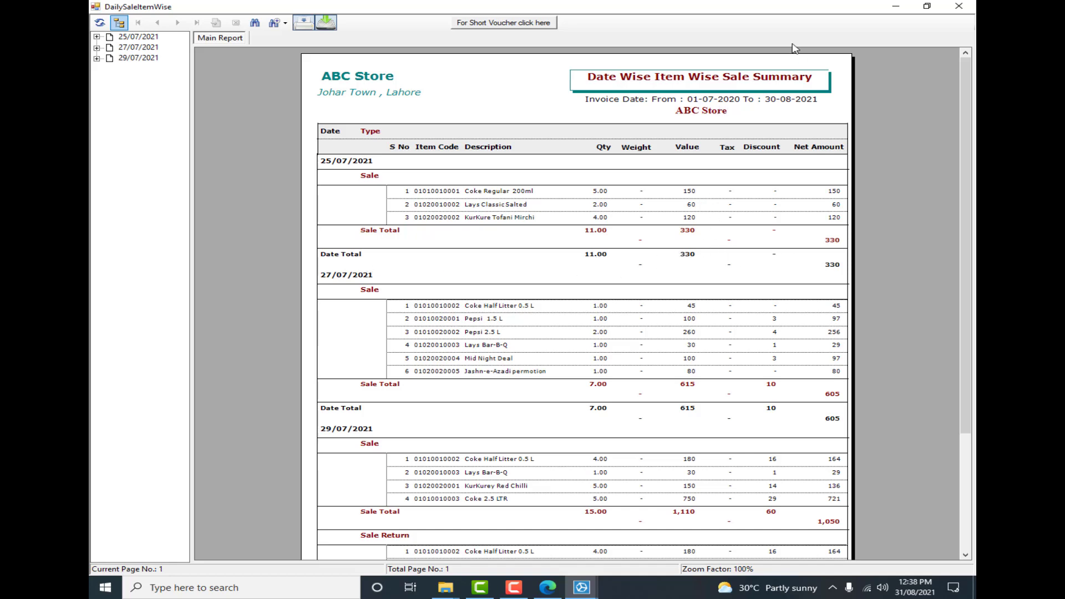
{"action": "left_click", "coordinate": [959, 7]}
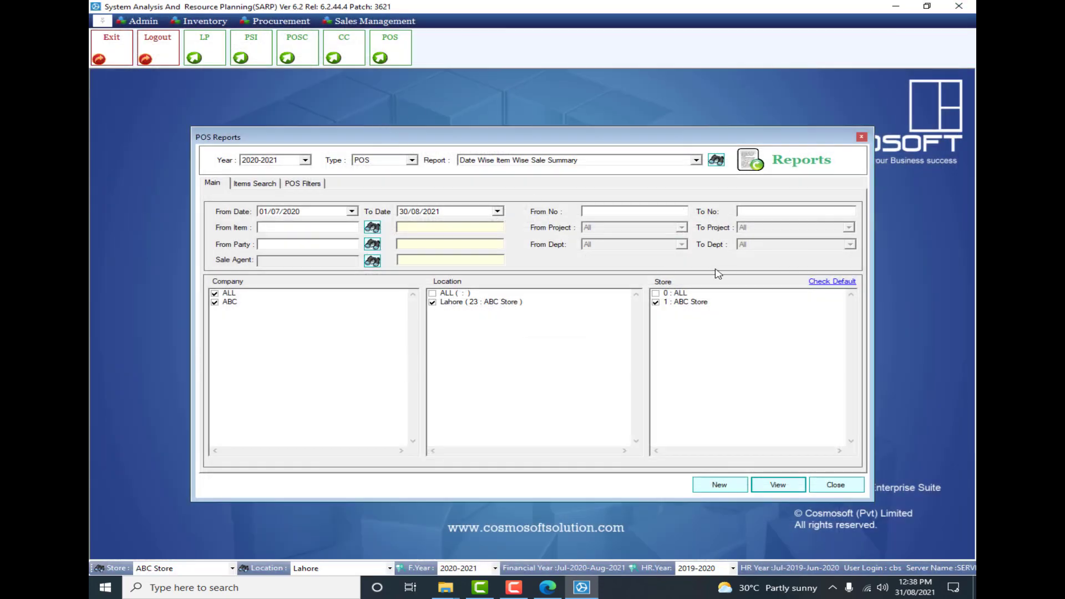
{"action": "left_click", "coordinate": [862, 136]}
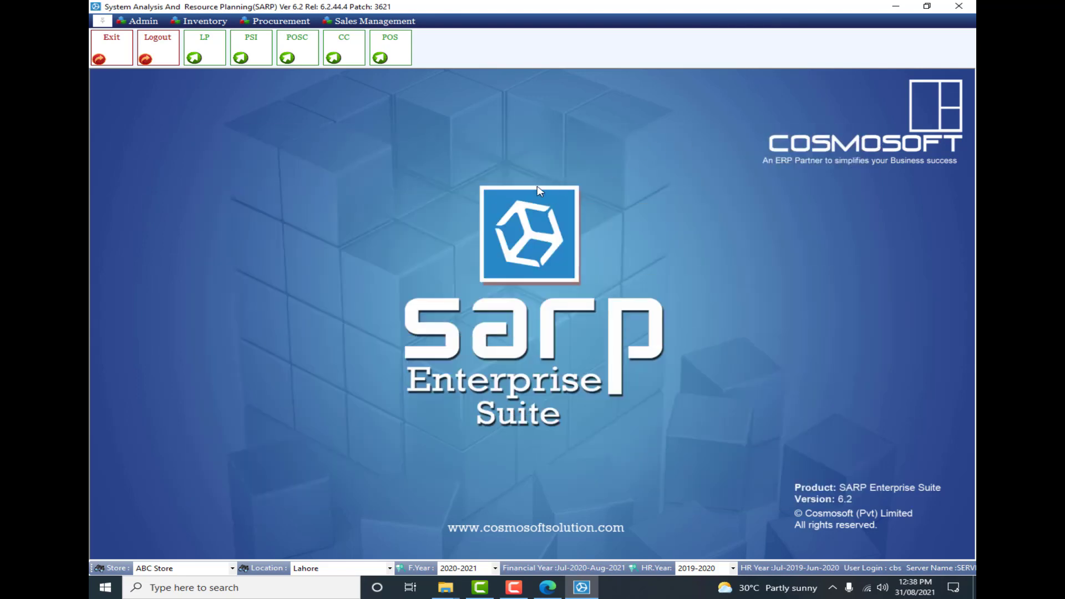